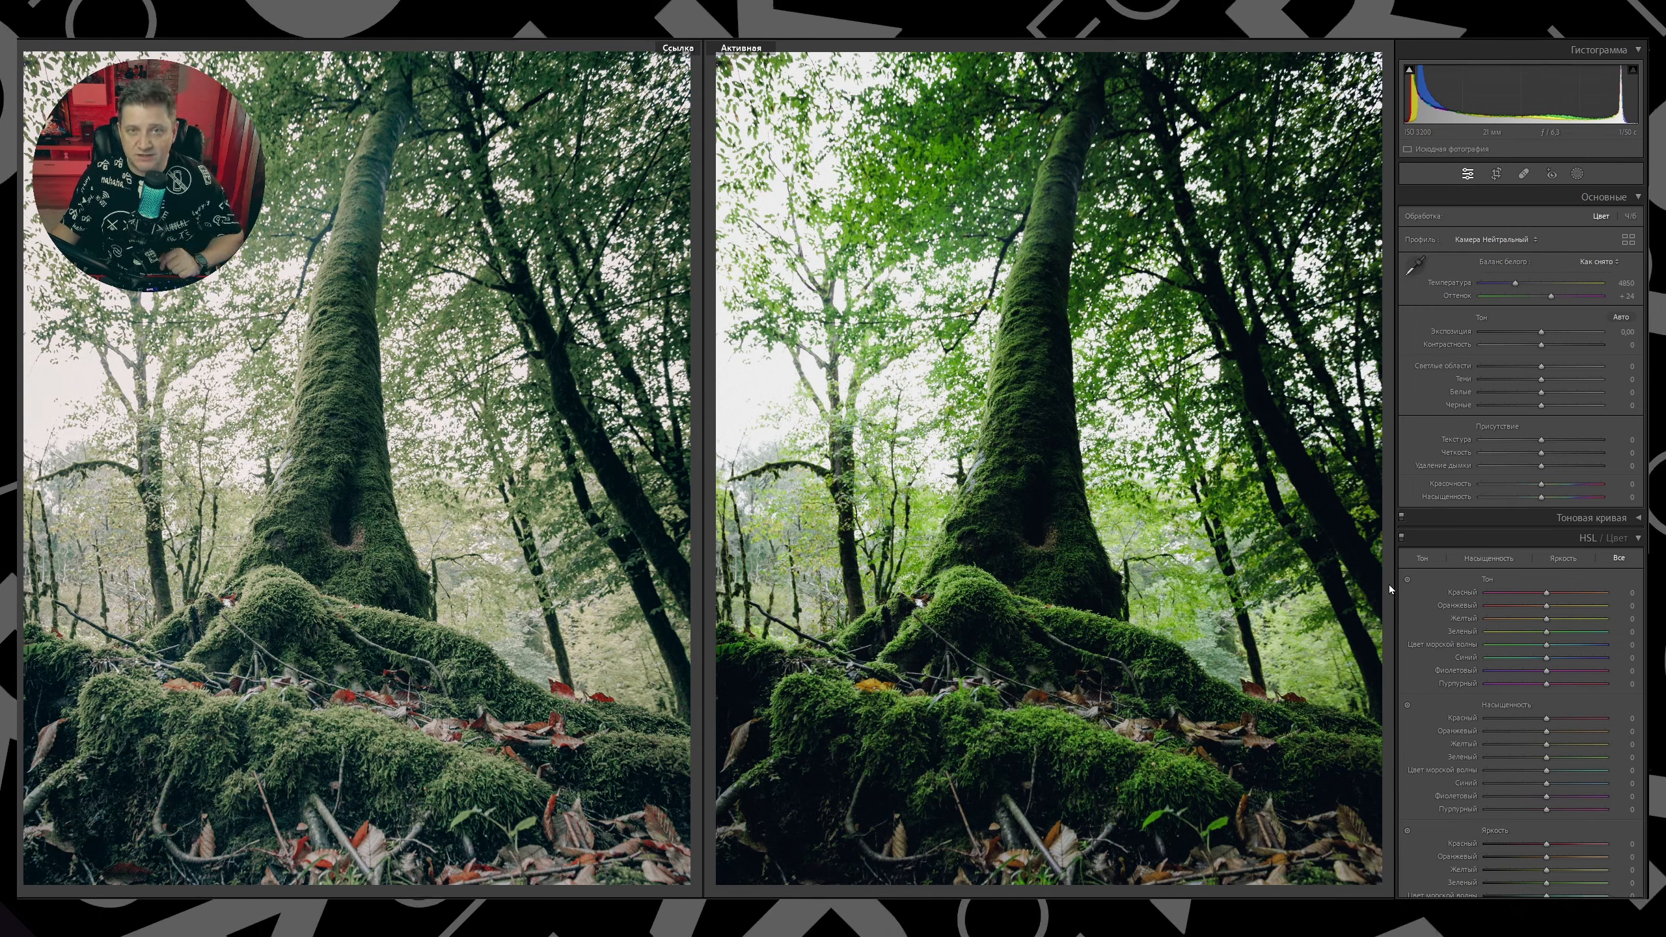
left_click(1636, 519)
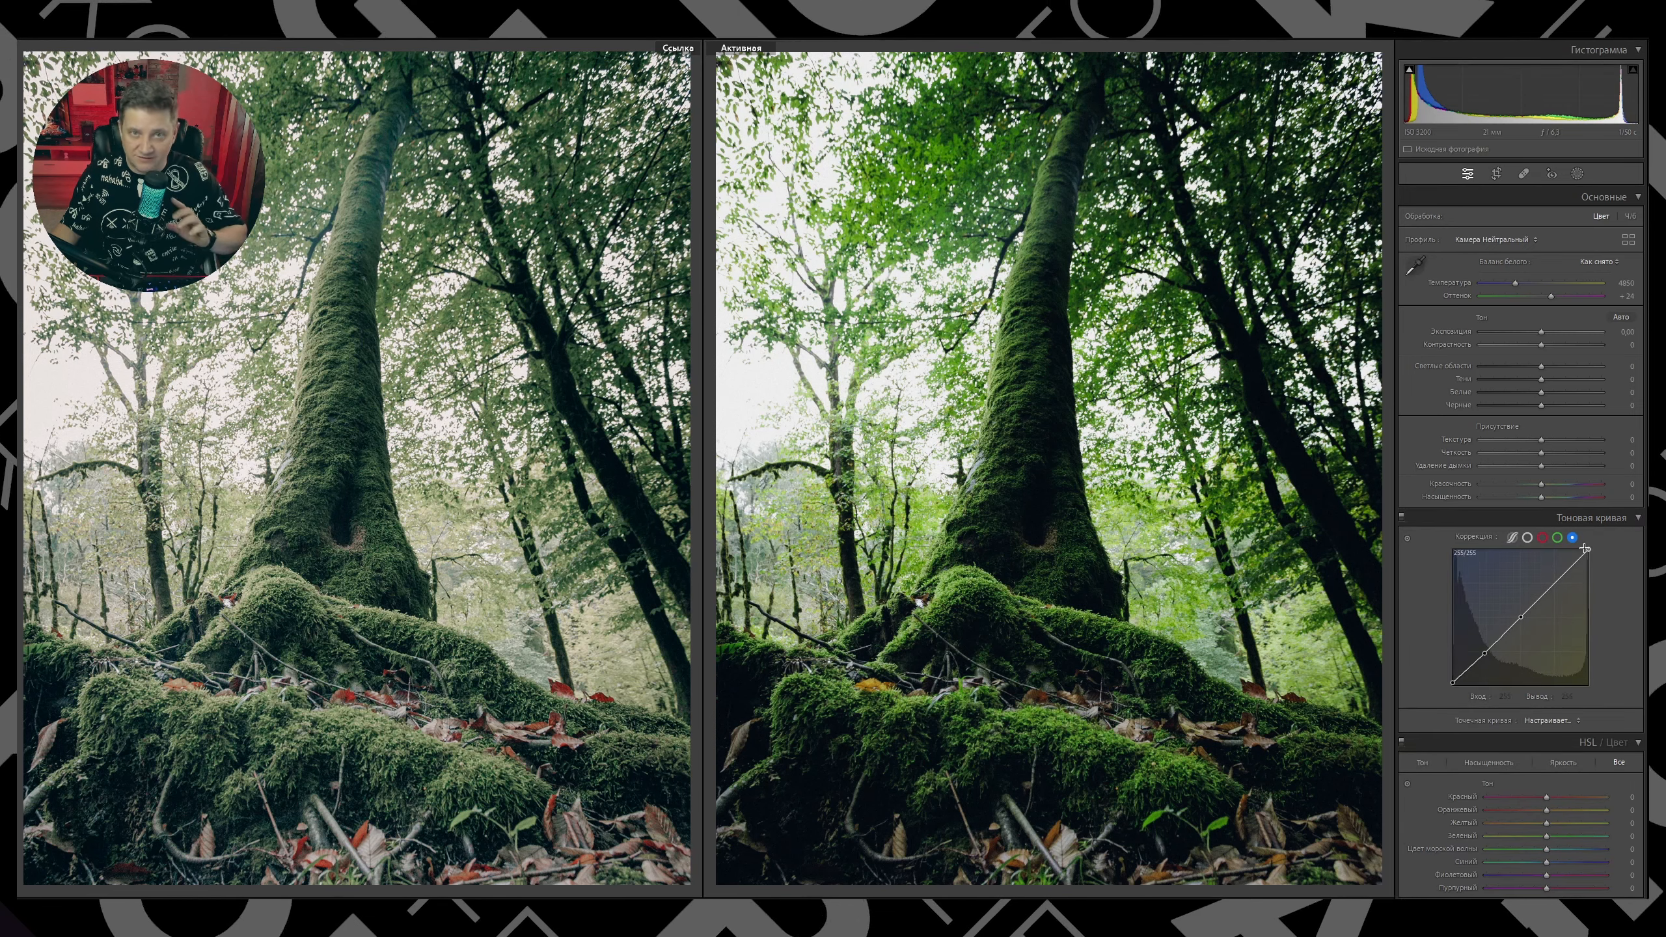
left_click(1528, 537)
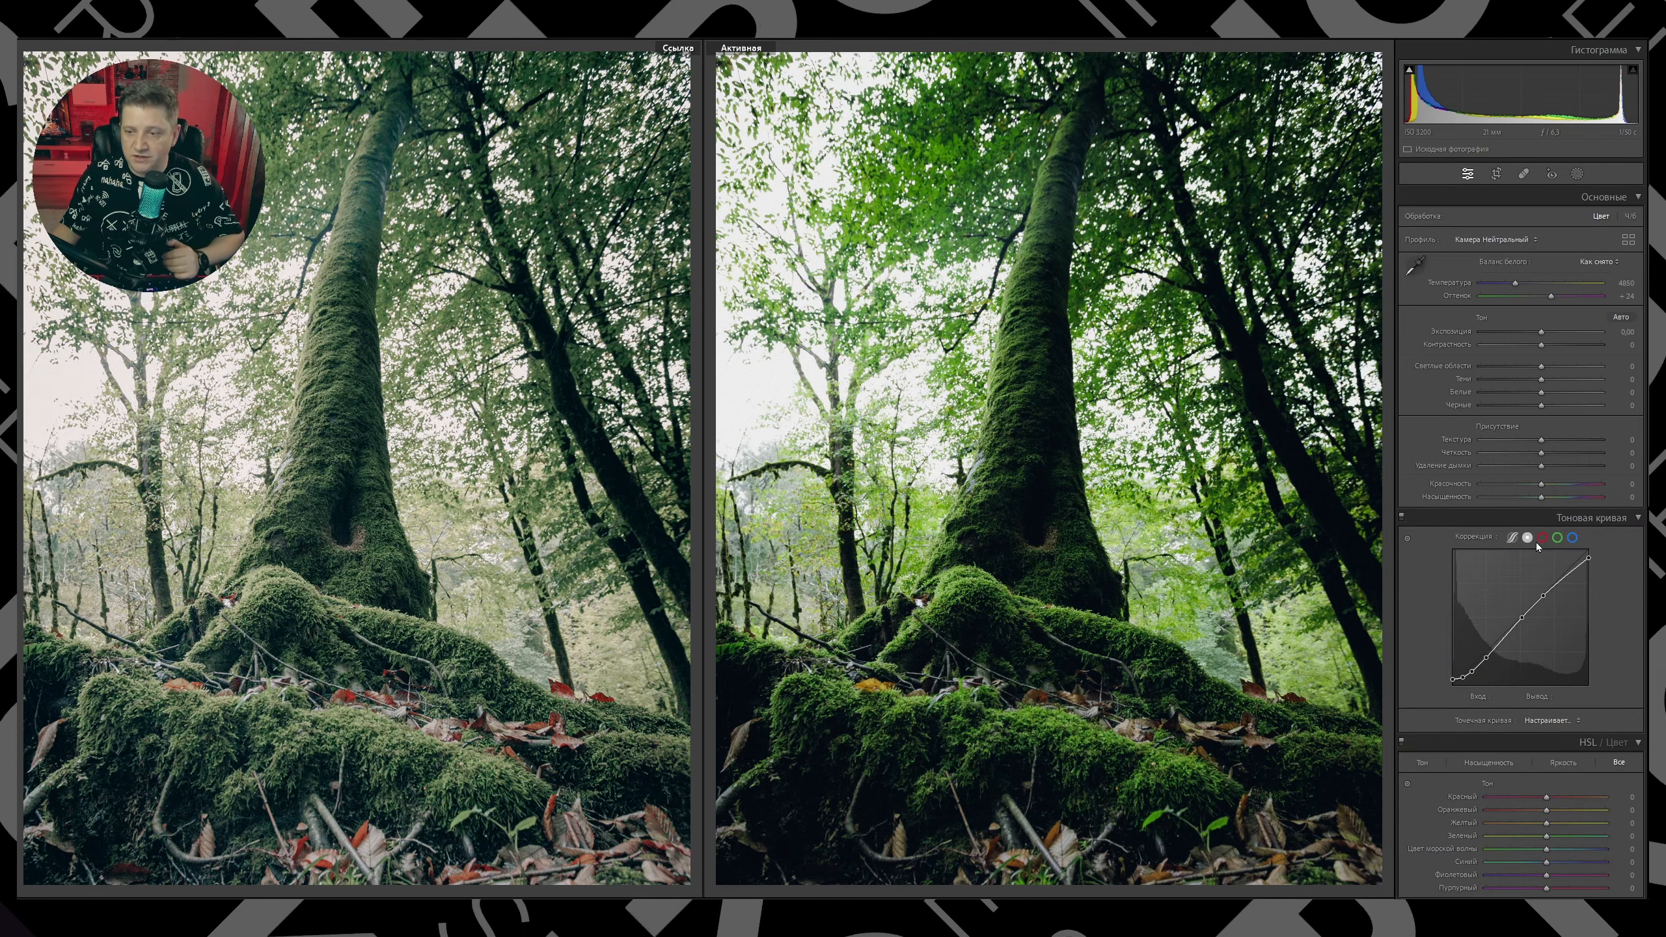
left_click(1542, 538)
left_click(1557, 537)
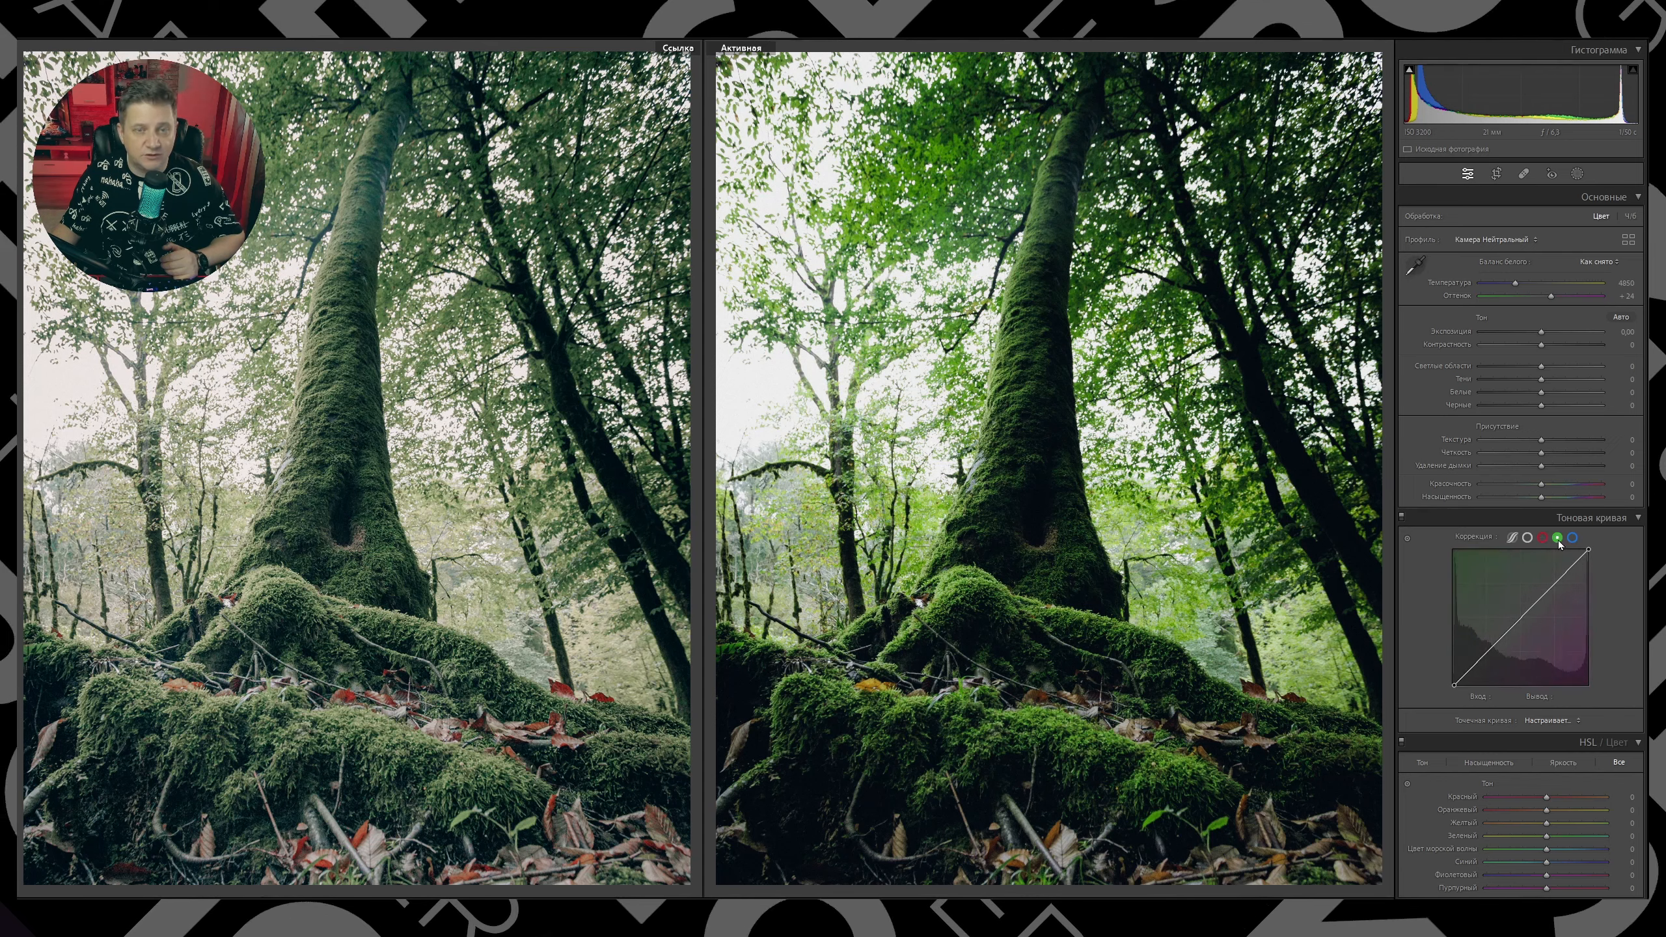
left_click(1573, 538)
scroll(1620, 591, "down", 10)
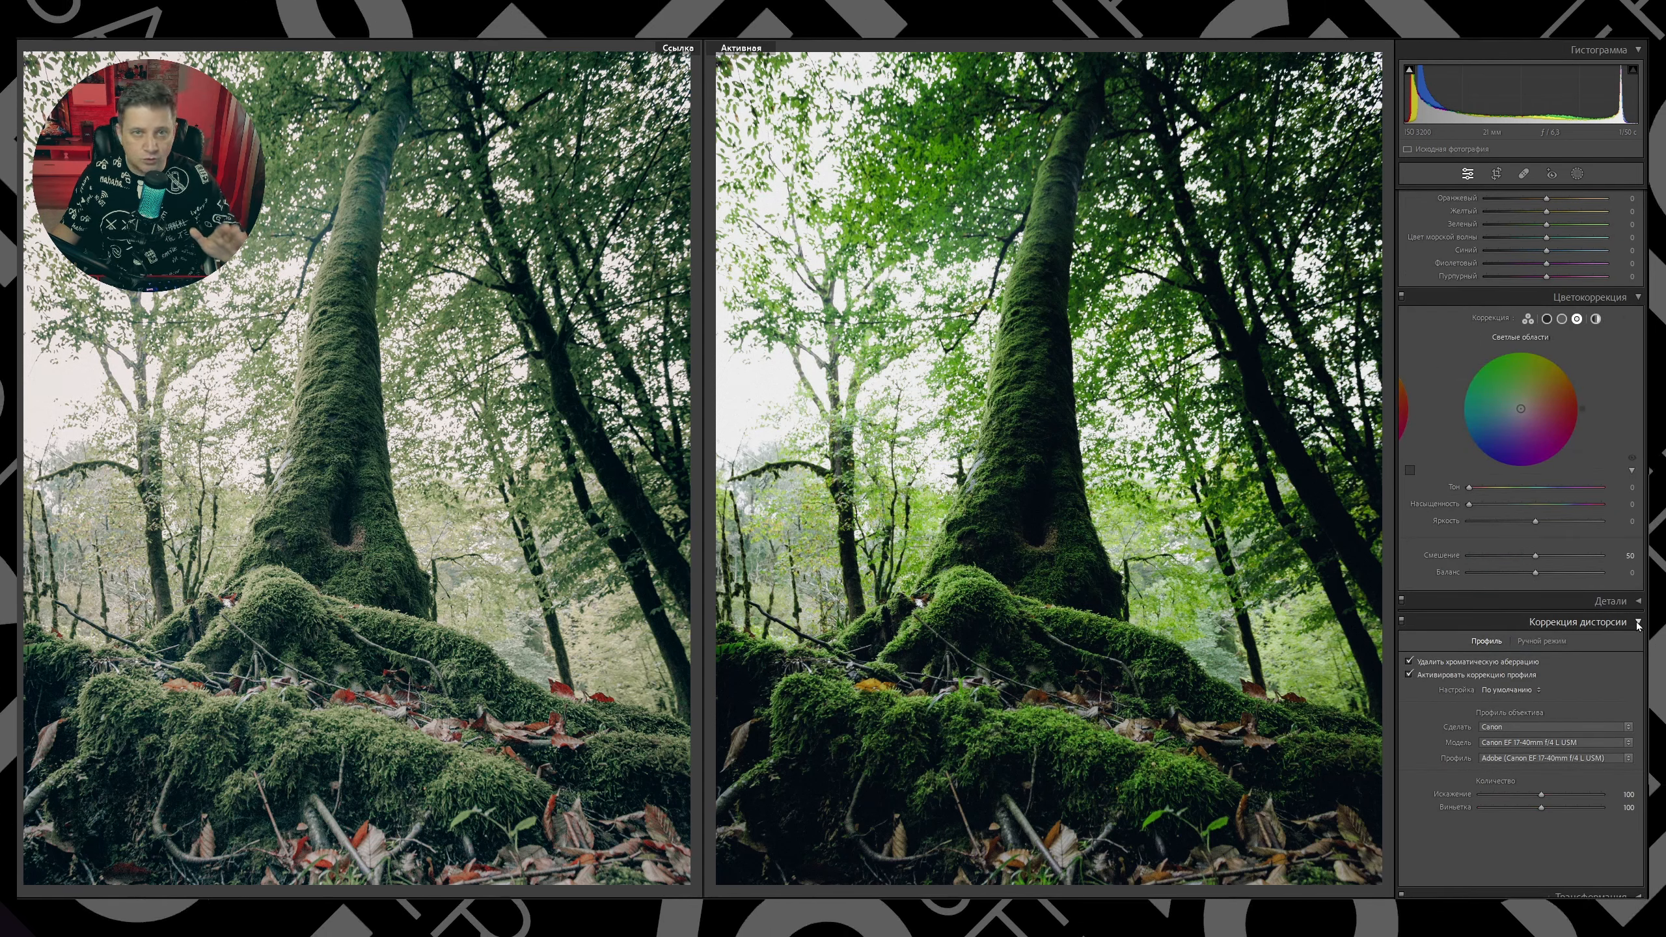
left_click(1638, 624)
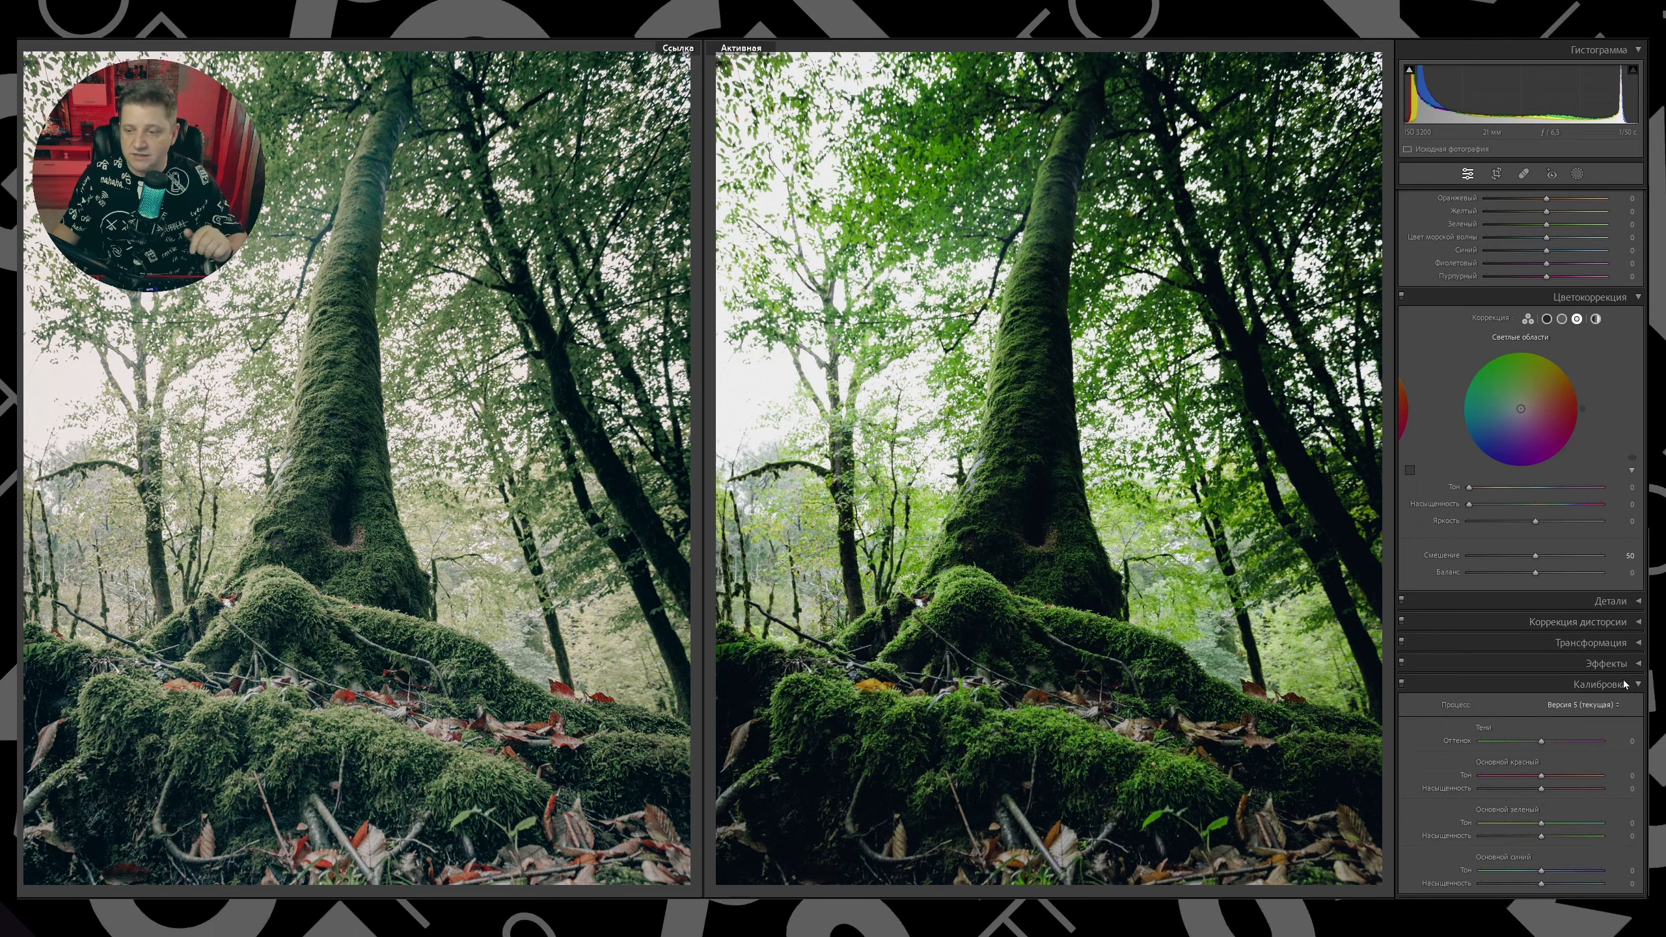
left_click(1636, 664)
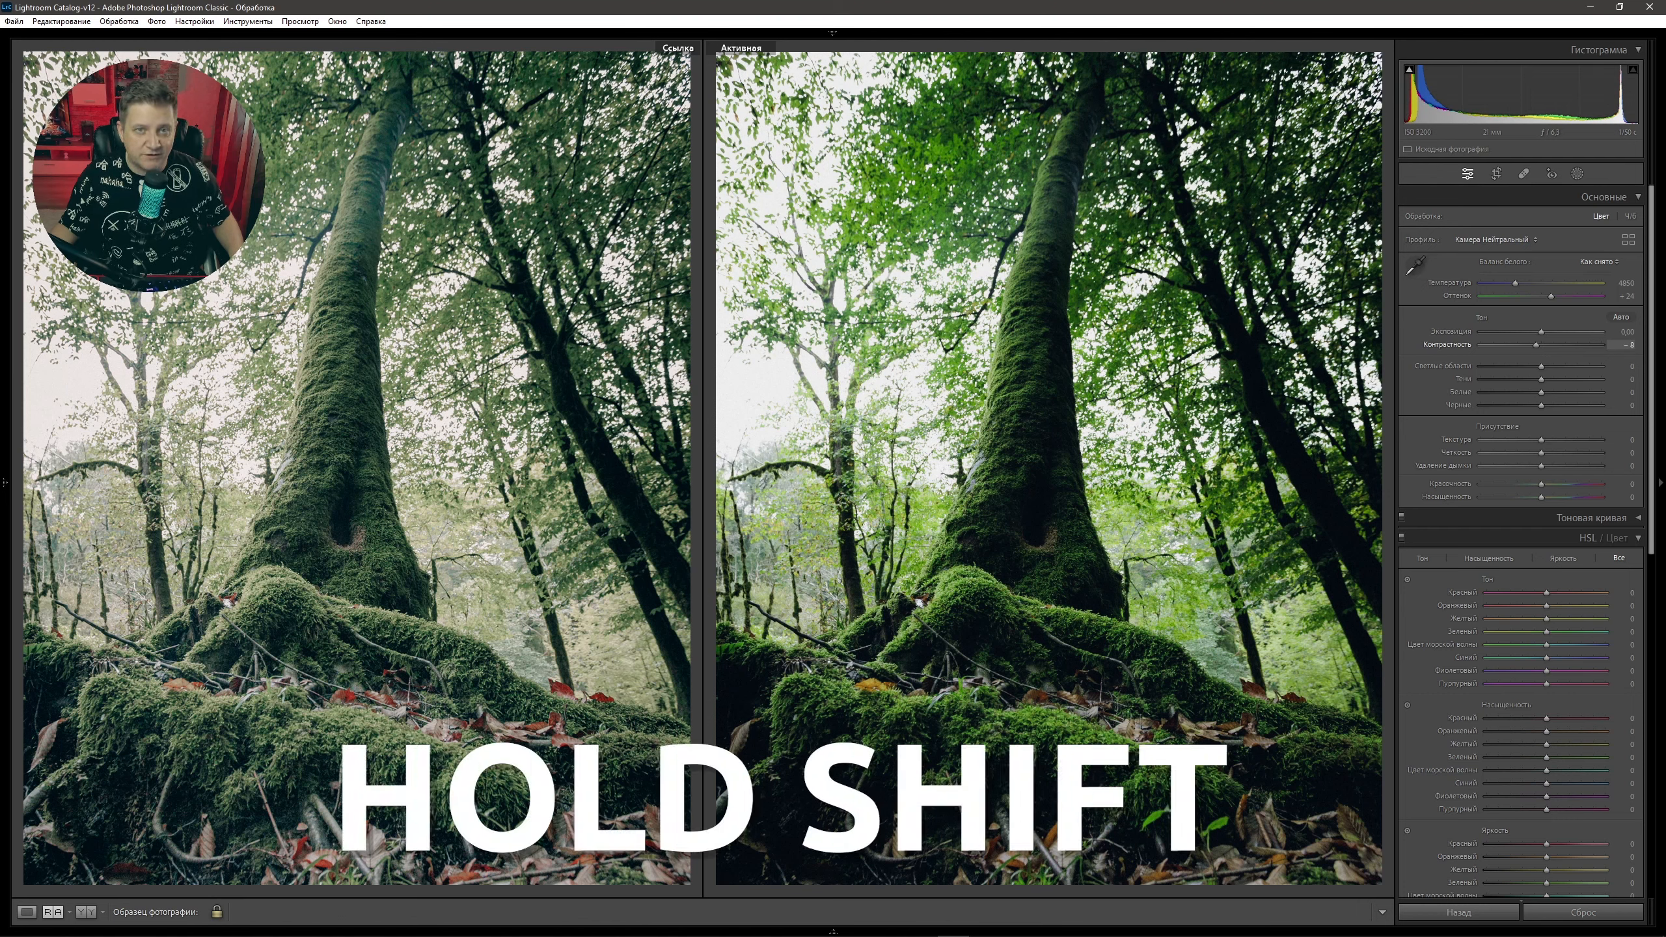
Set contrast −10, highlights −54, shadows +9, whites −25 and blacks +67.
left_click_drag(1536, 345, 1535, 345)
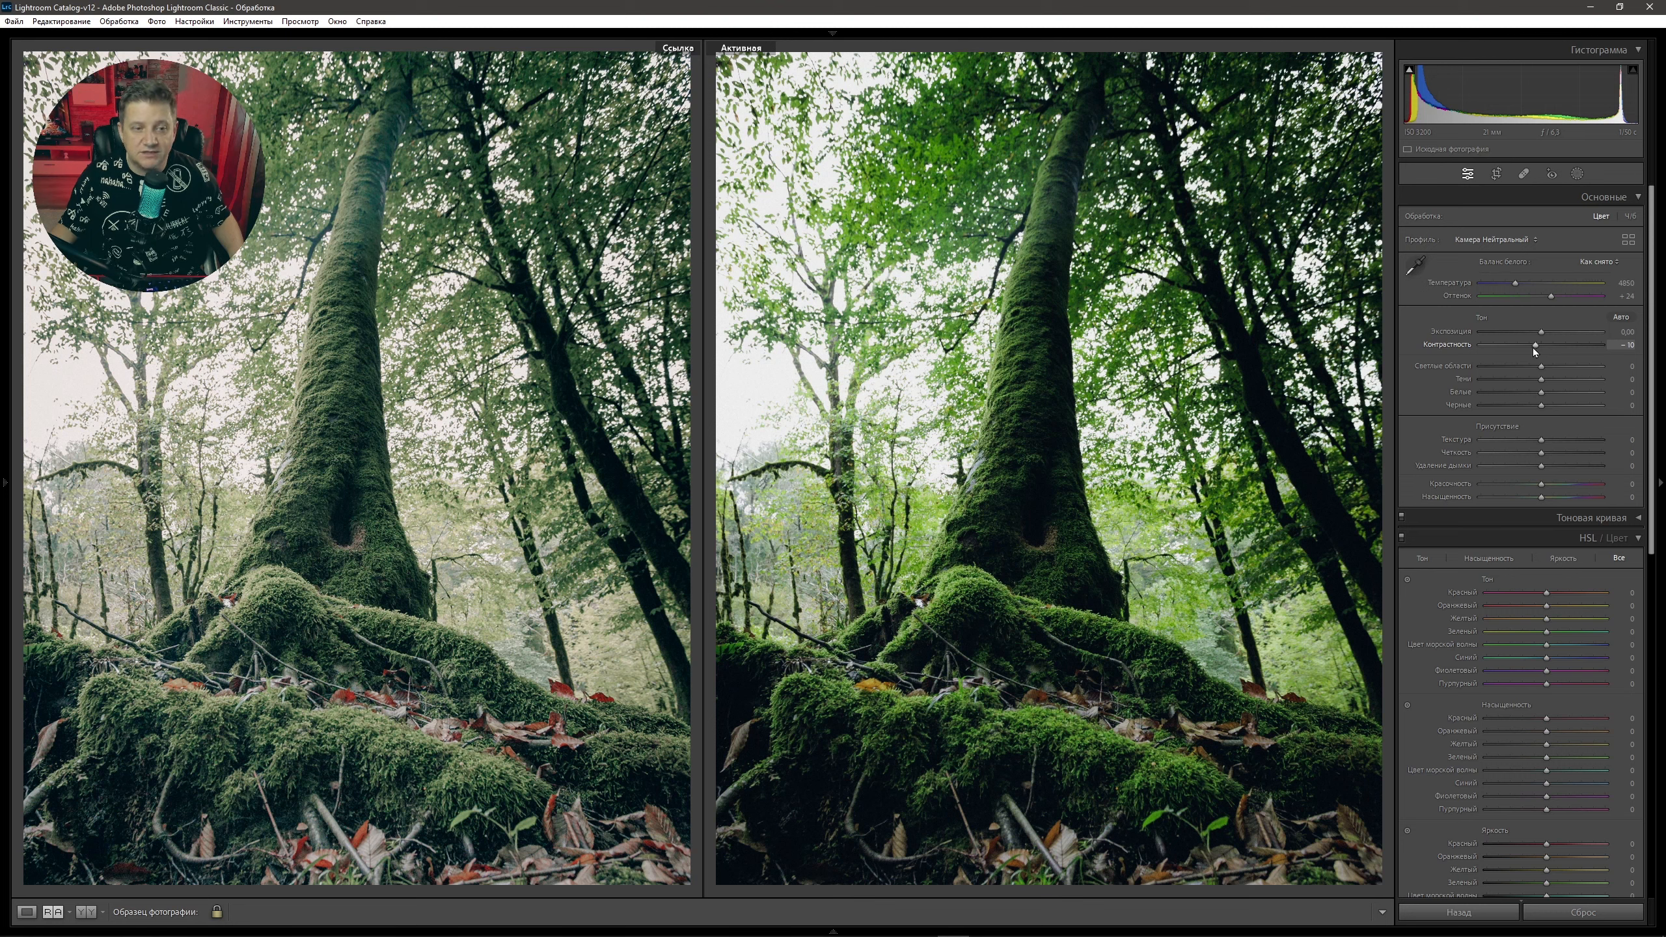
left_click_drag(1541, 367, 1507, 370)
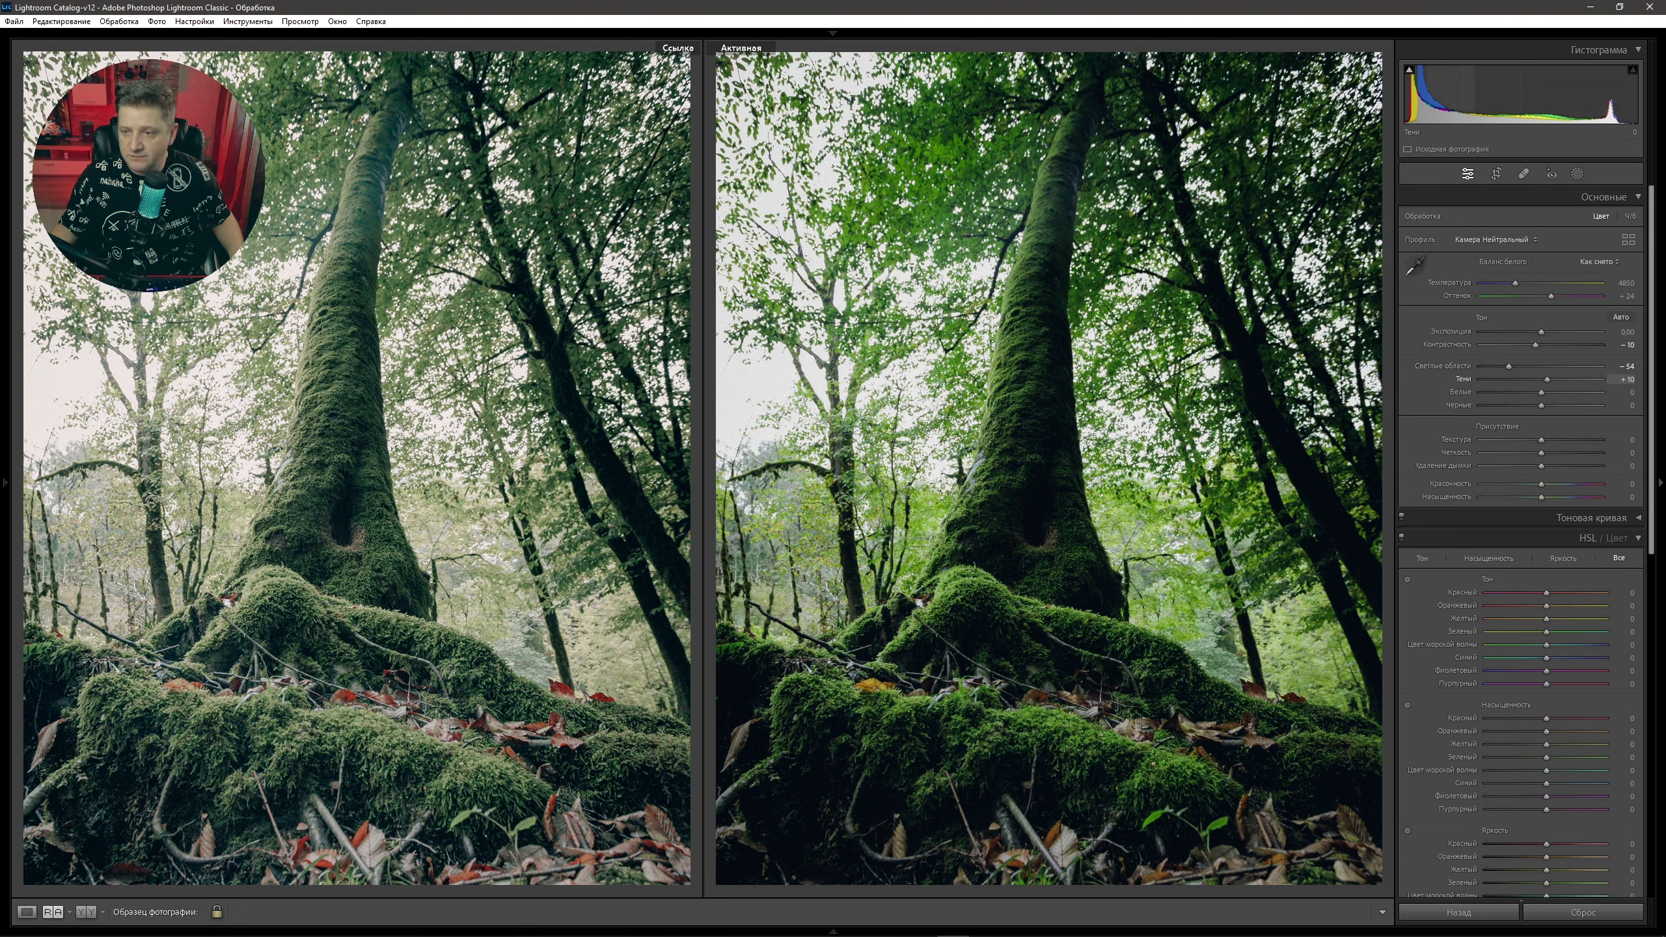
left_click_drag(1547, 383, 1548, 383)
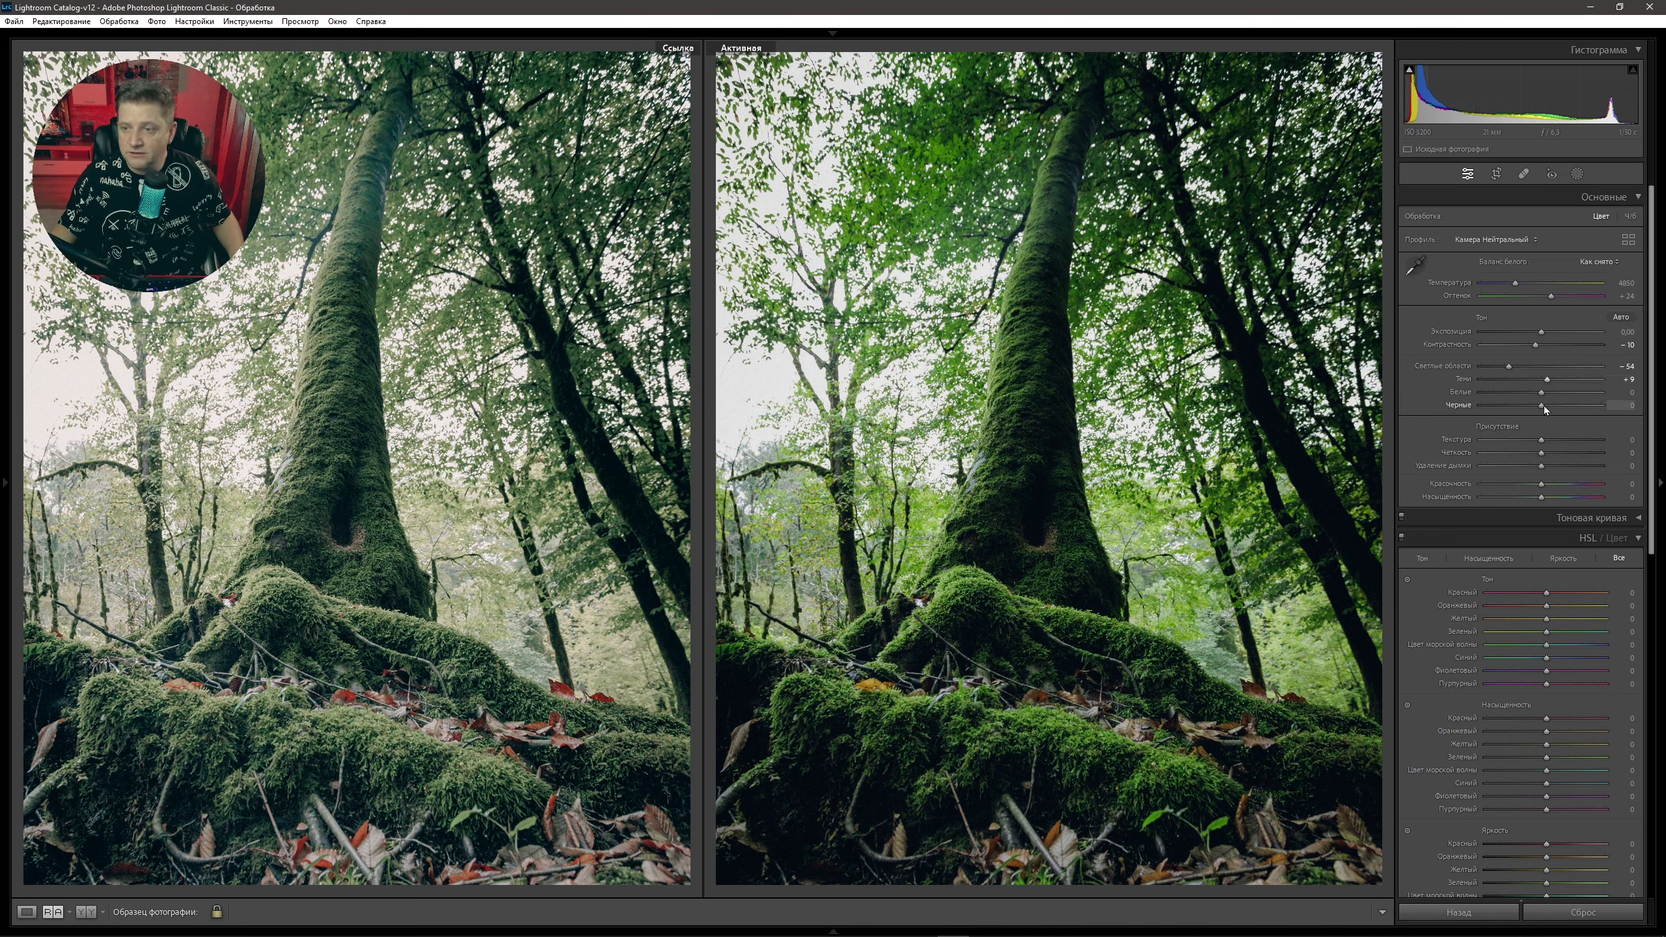
left_click_drag(1542, 392, 1524, 391)
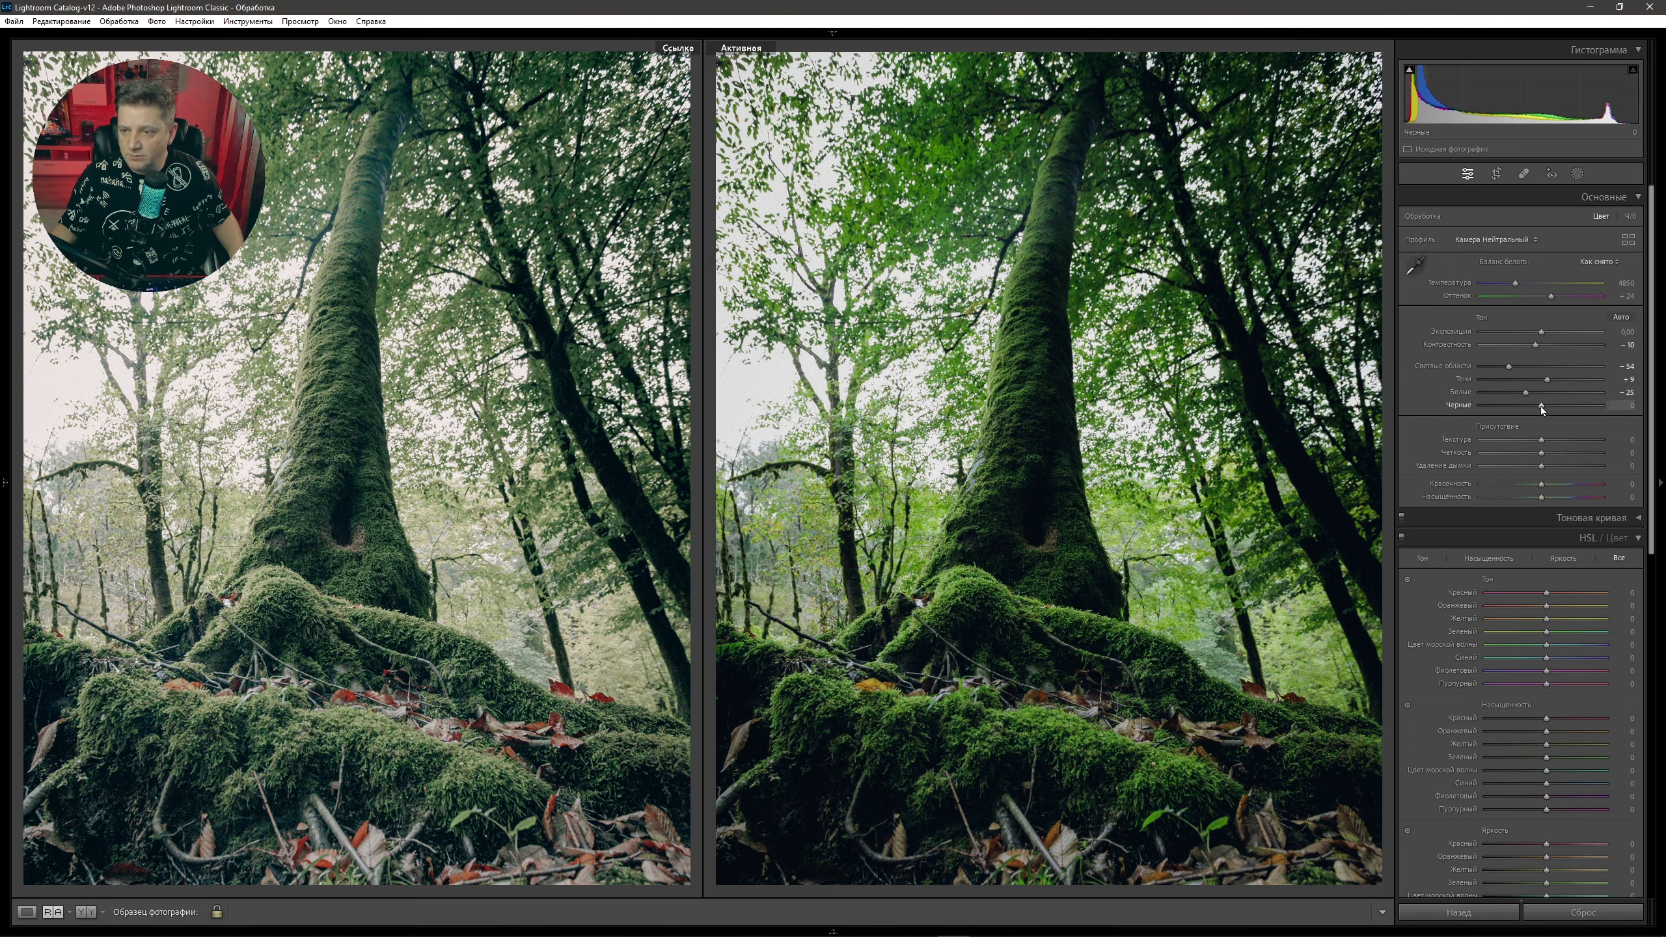
left_click_drag(1543, 405, 1582, 405)
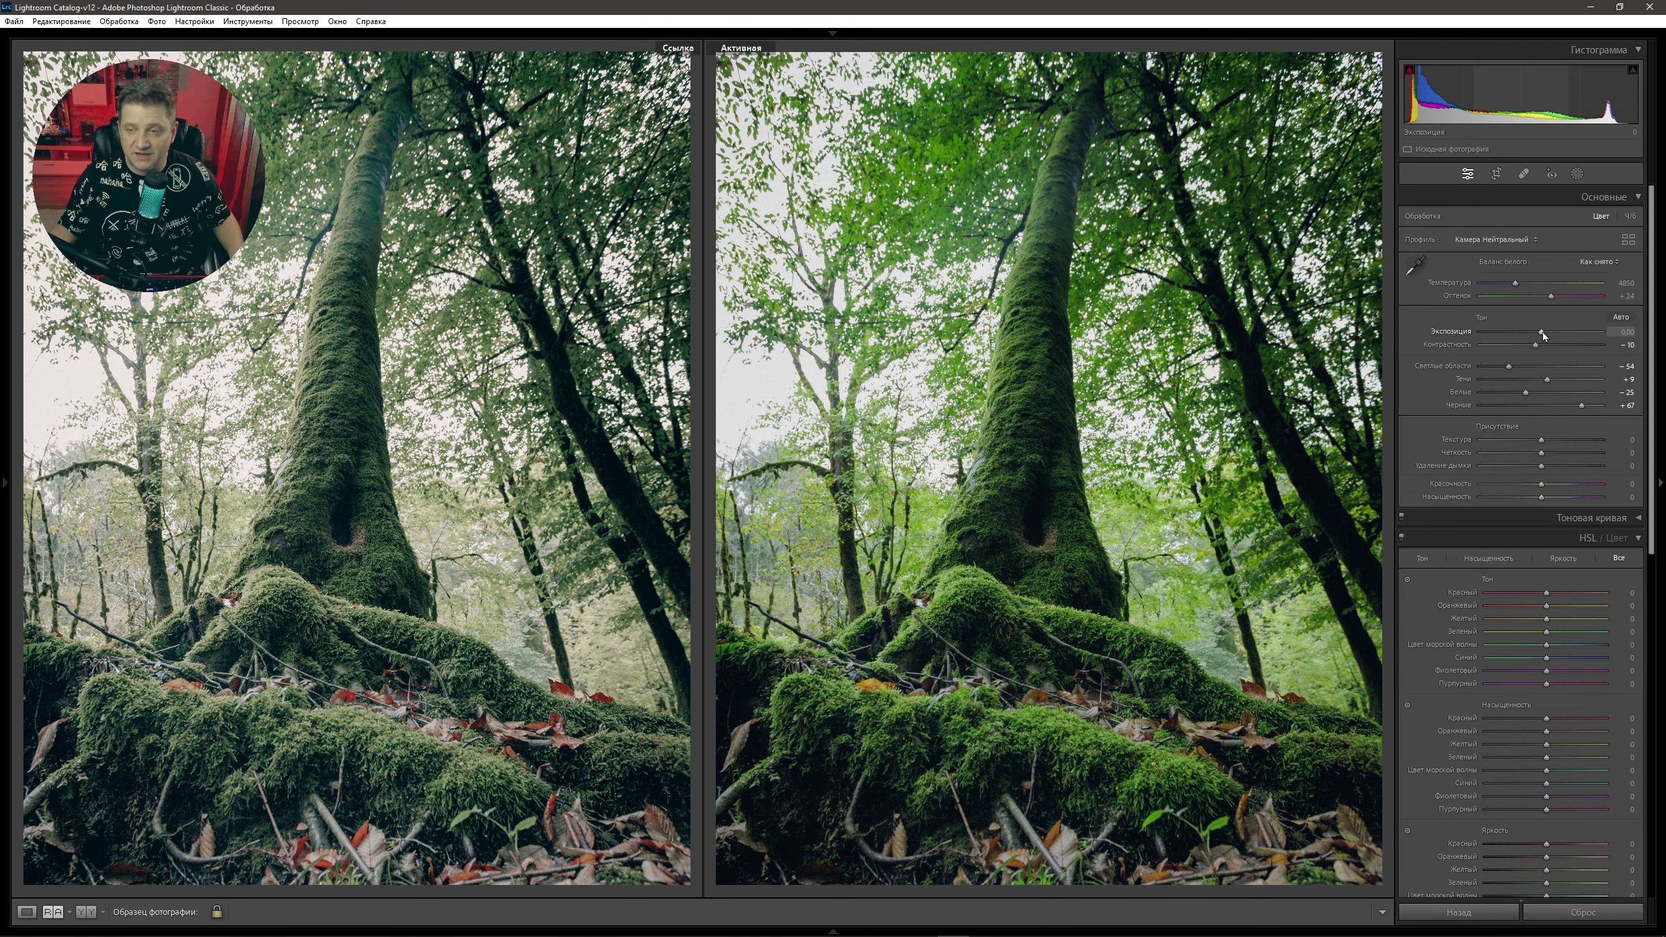
Set exposure to +0.65, texture and clarity to +10, vibrance +30 and saturation −26.
left_click_drag(1542, 332, 1550, 332)
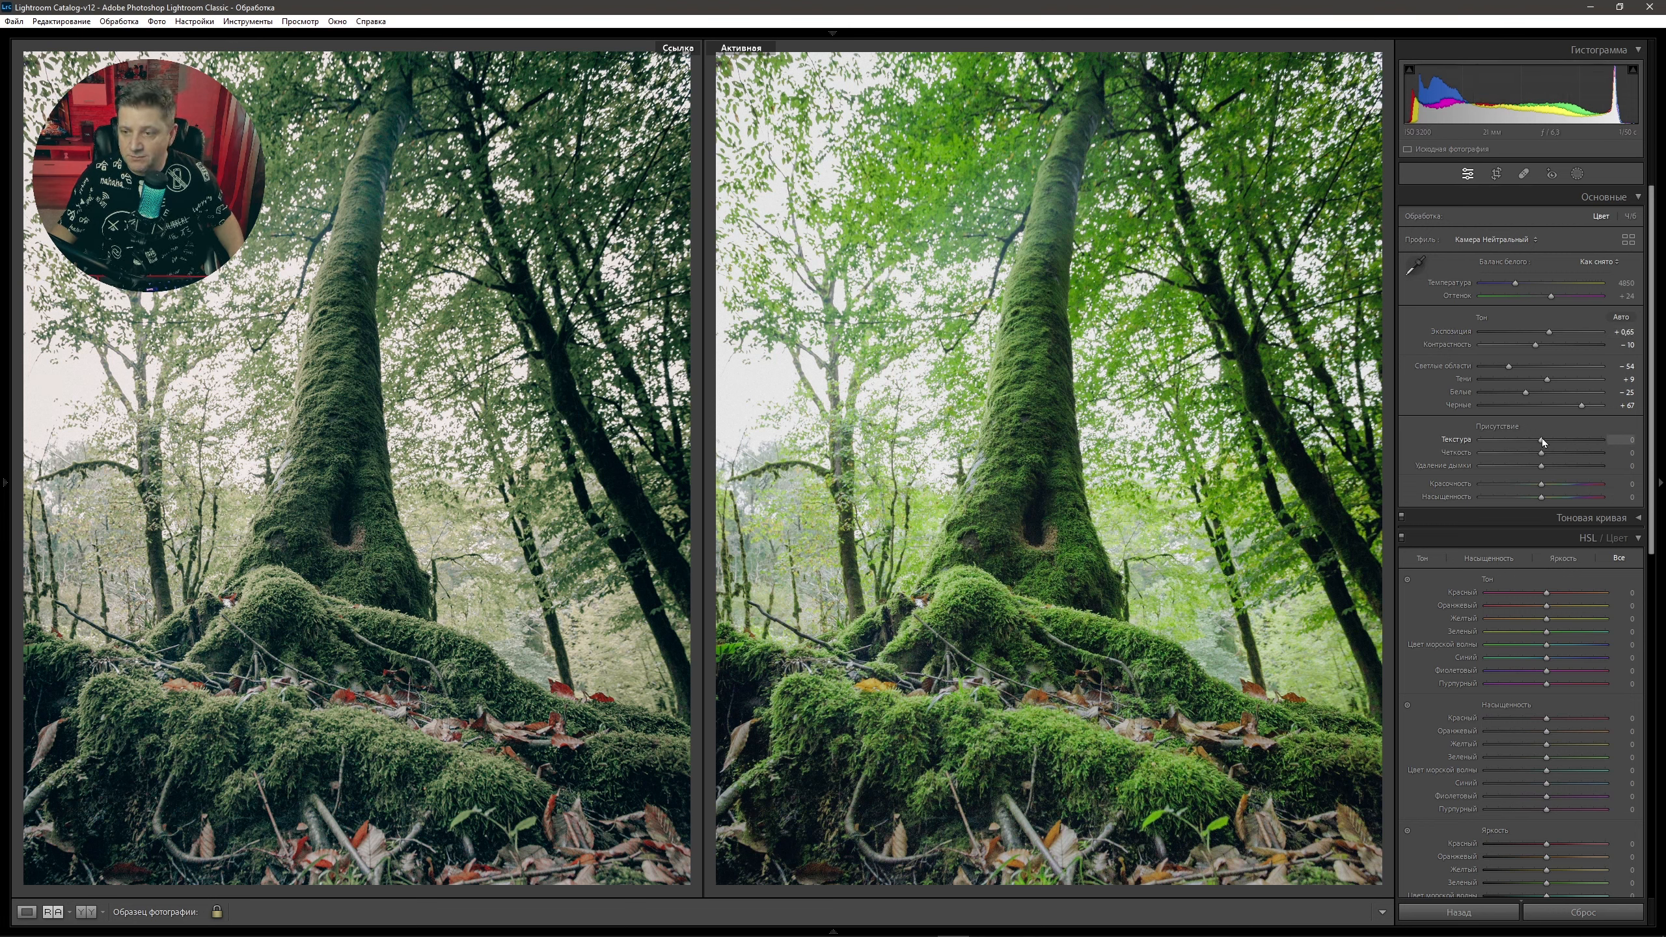
left_click_drag(1544, 439, 1546, 439)
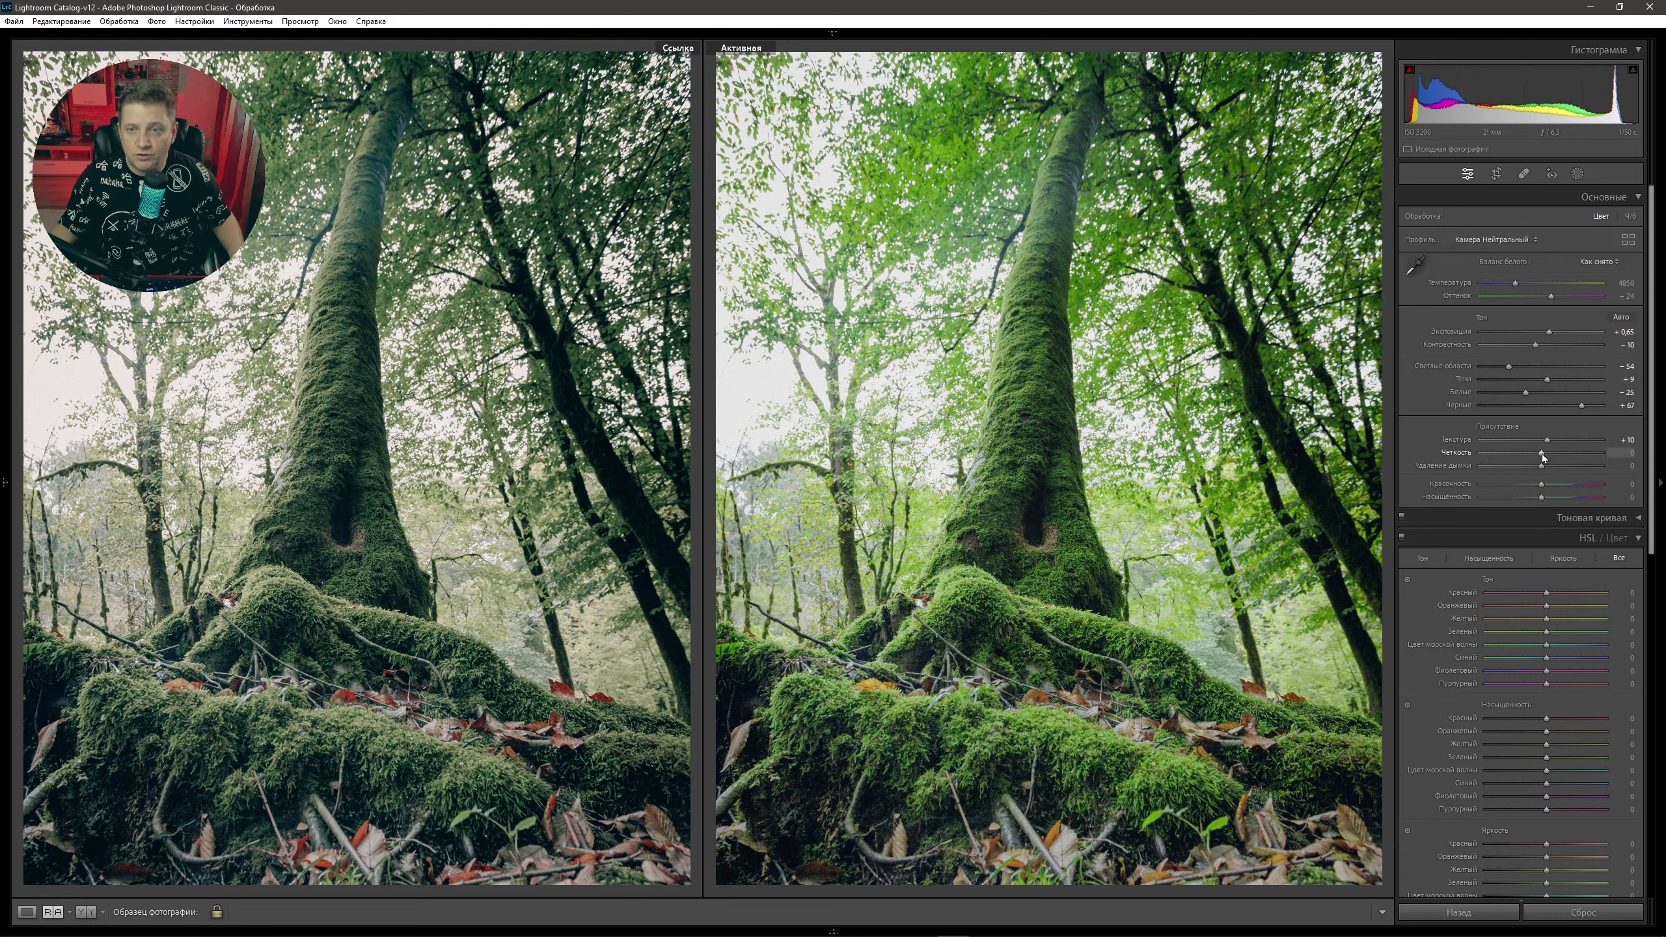
left_click_drag(1542, 455, 1559, 484)
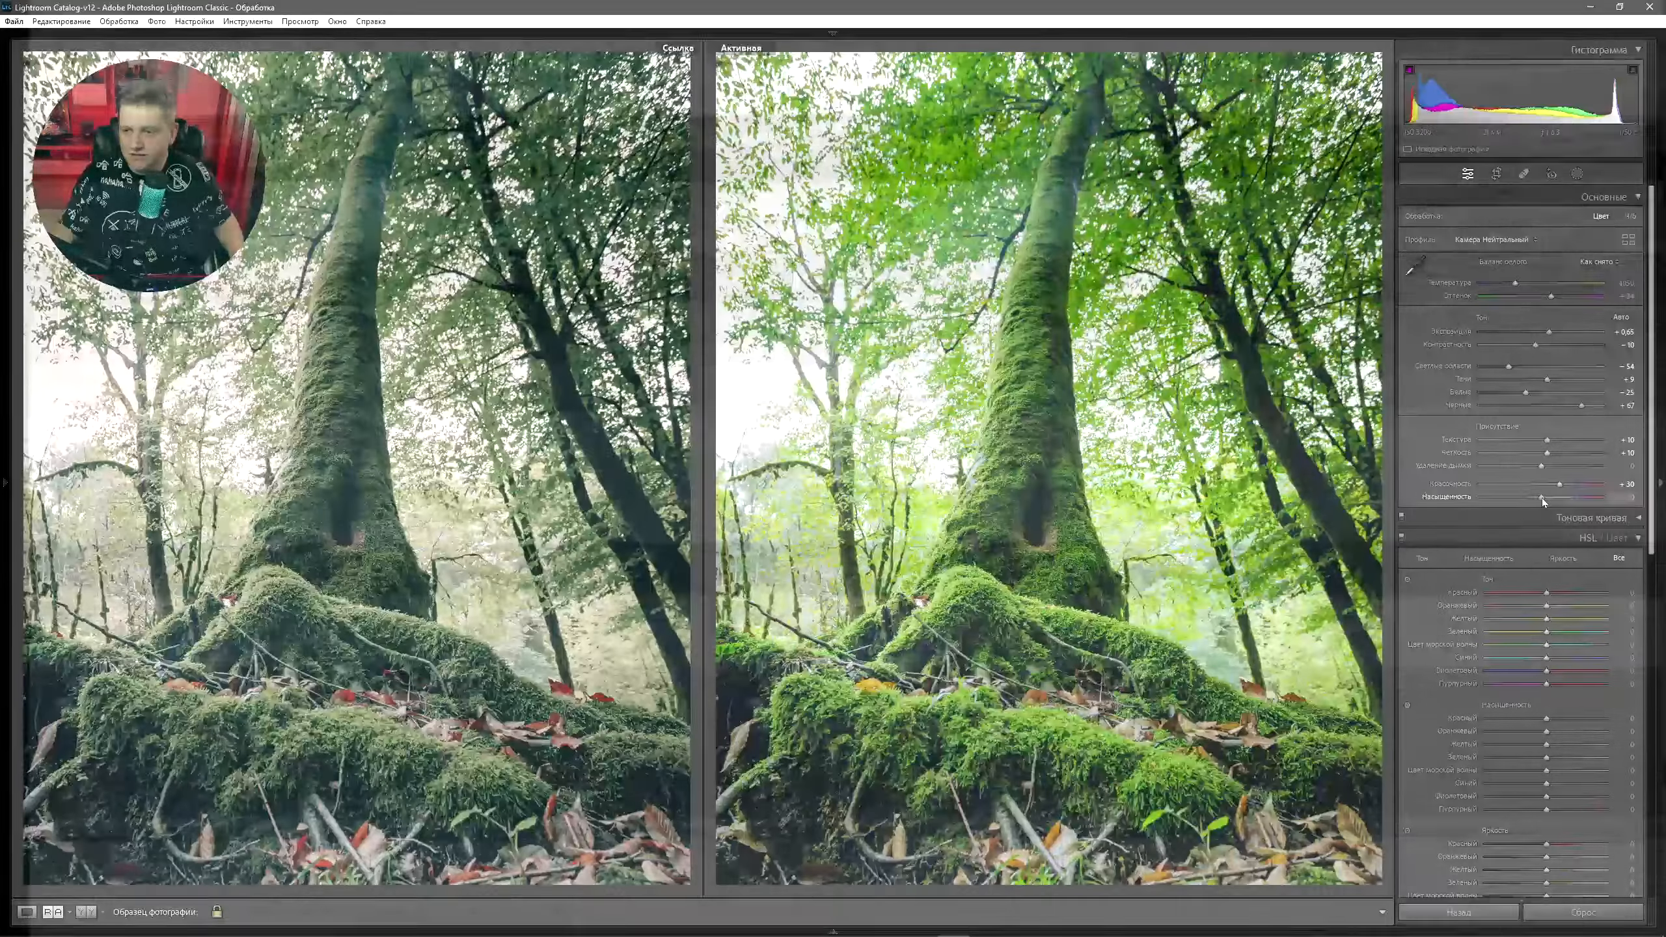
left_click_drag(1542, 498, 1556, 497)
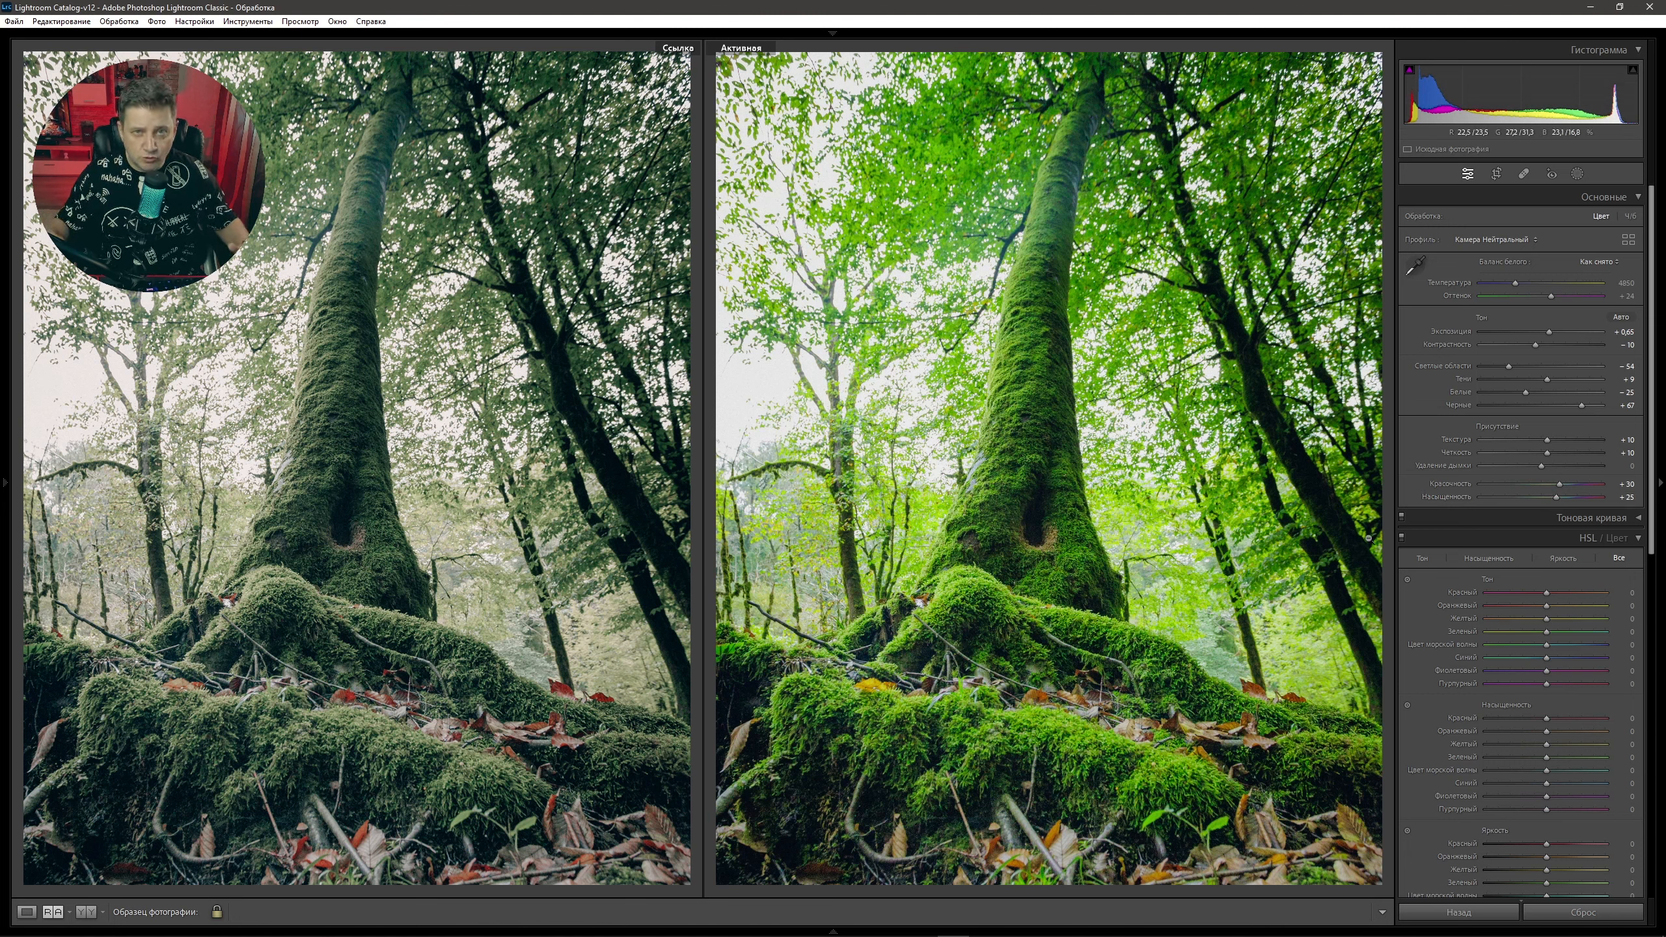
Collapse the Basic panel and switch HSL through Hue, Saturation and Luminance to the All view.
left_click(1638, 199)
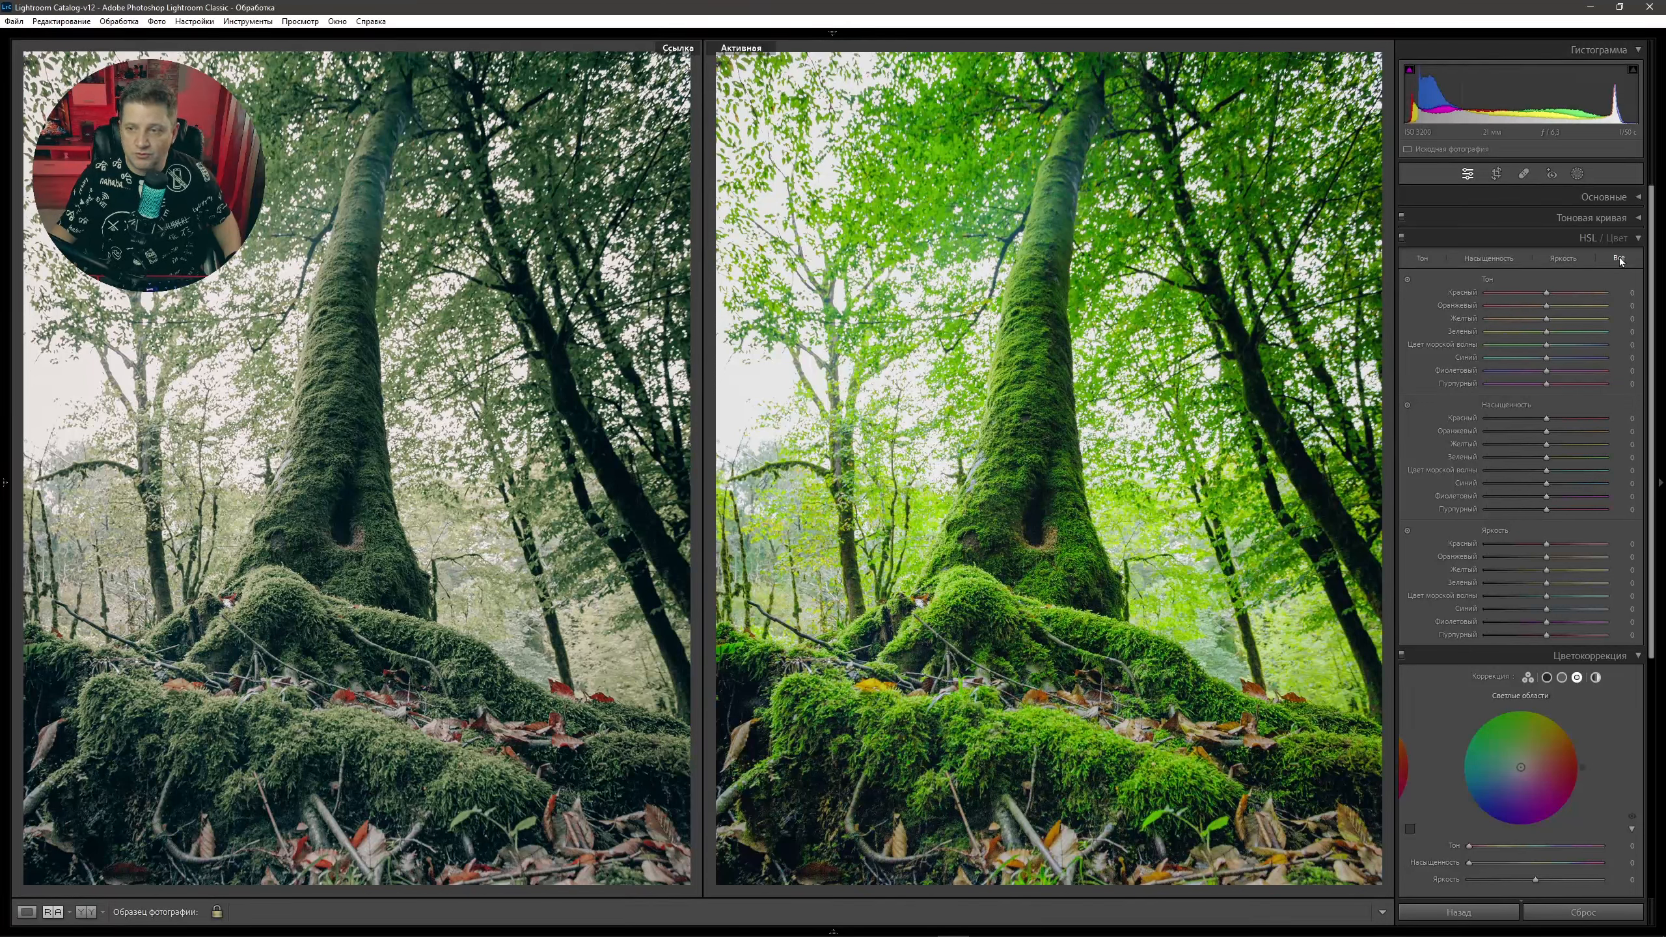
left_click(1424, 259)
left_click(1493, 260)
left_click(1563, 259)
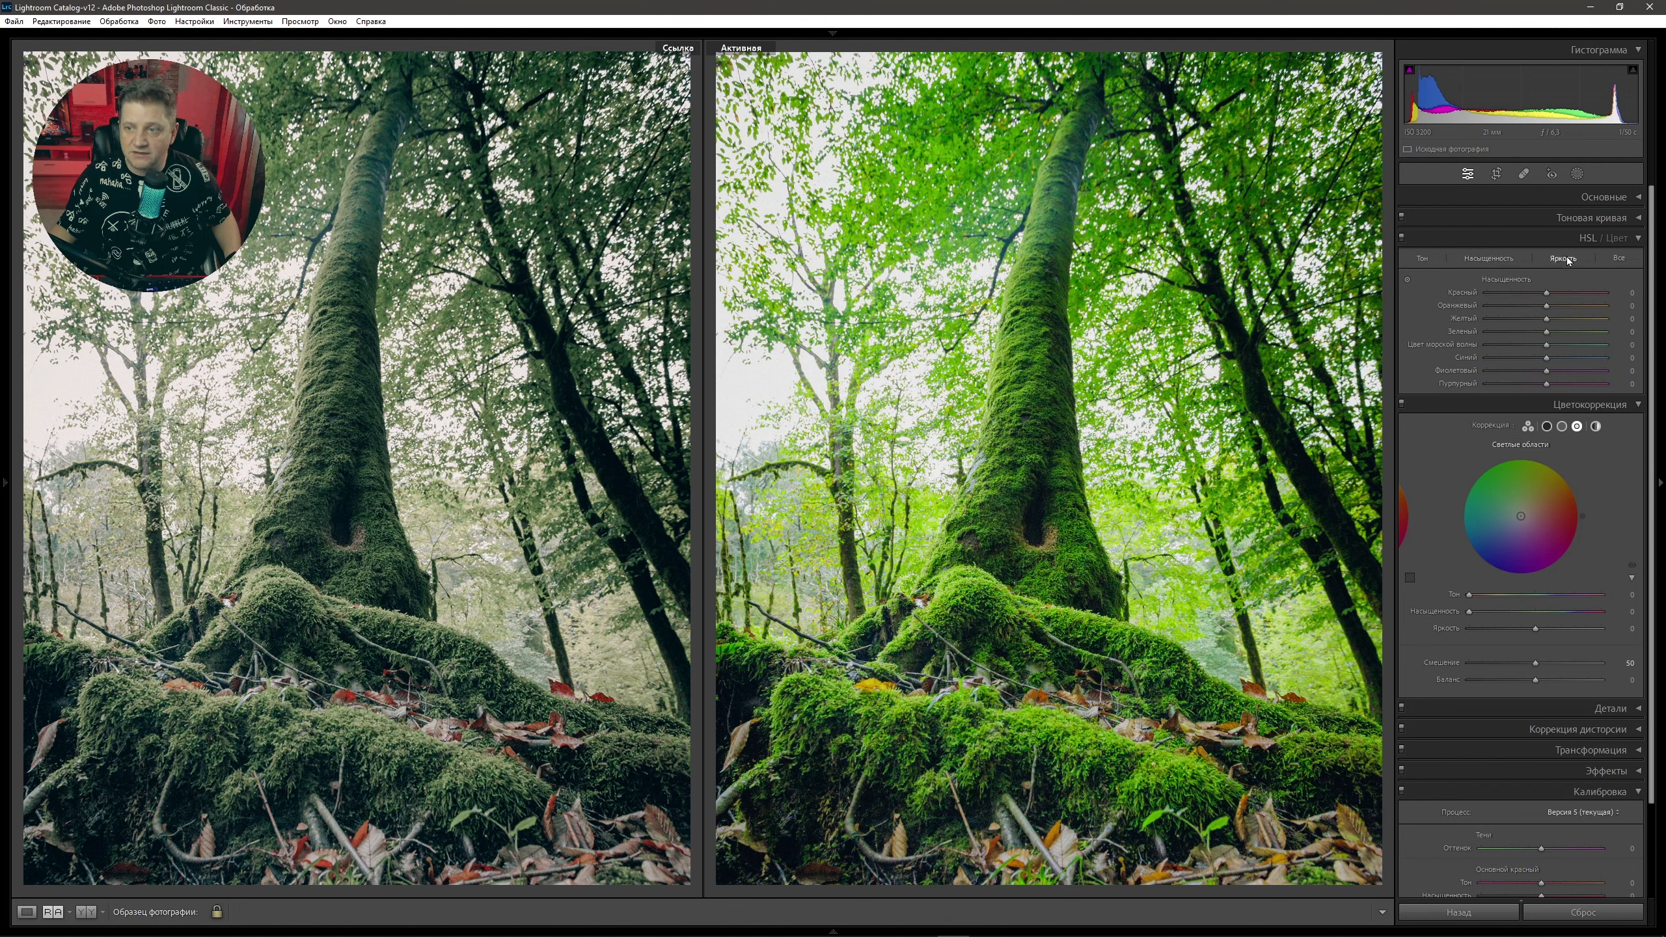
left_click(1619, 258)
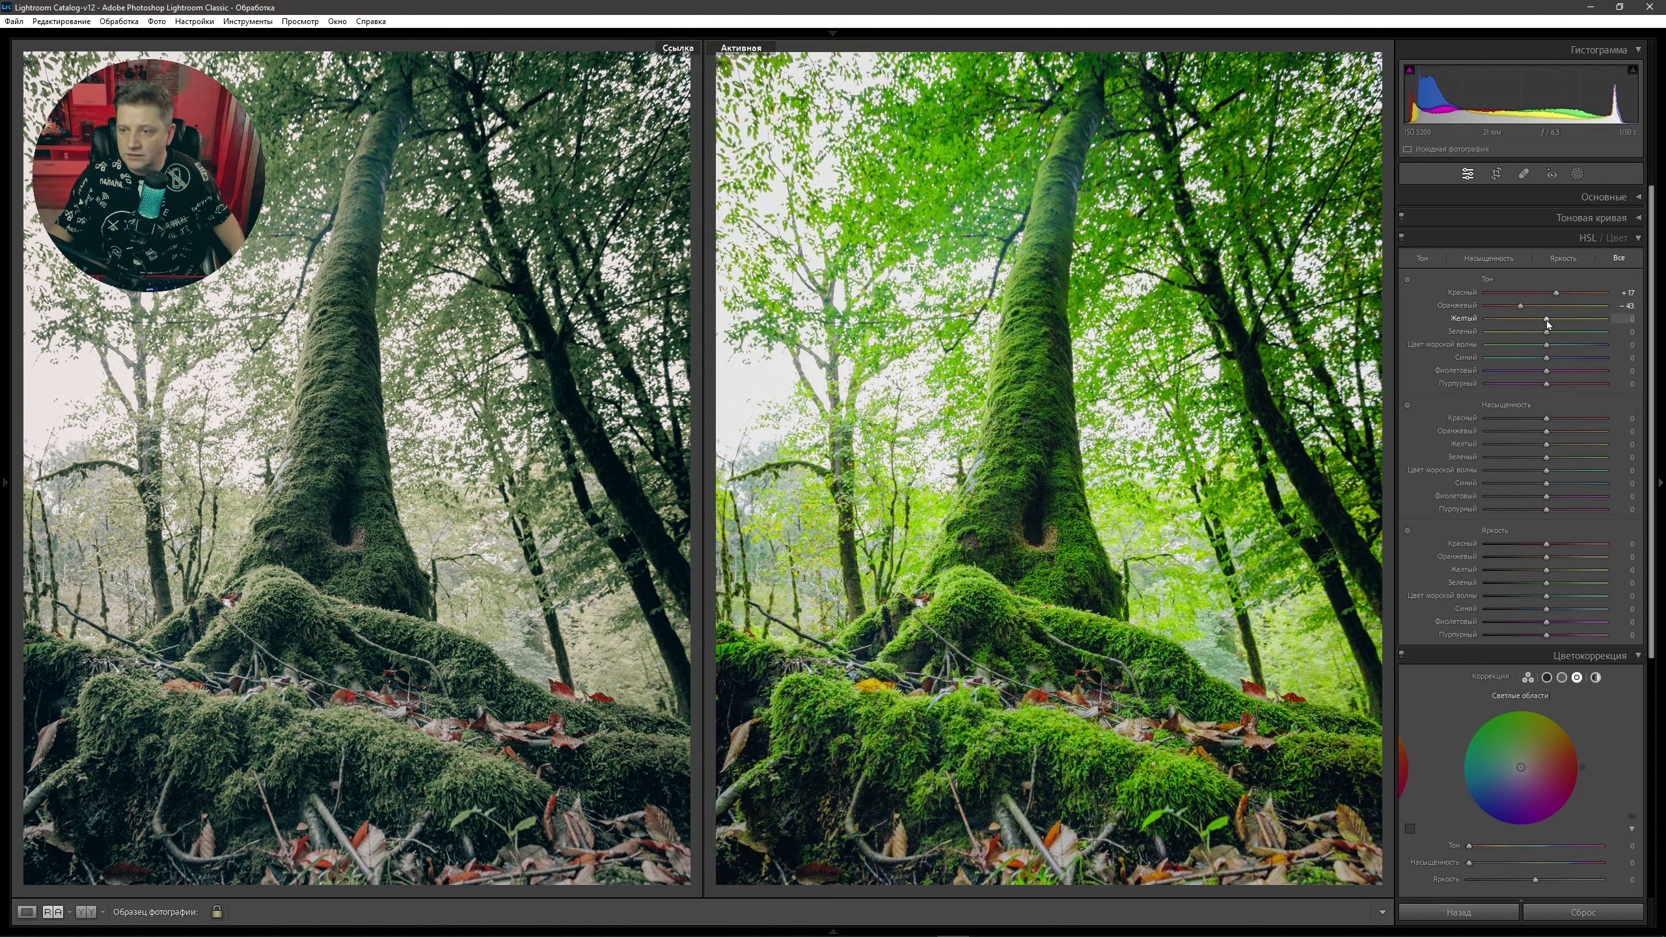
Set HSL hues to yellow −41, green −52, purple −80 and magenta +80, with aqua reset to 0.
left_click_drag(1530, 325, 1523, 324)
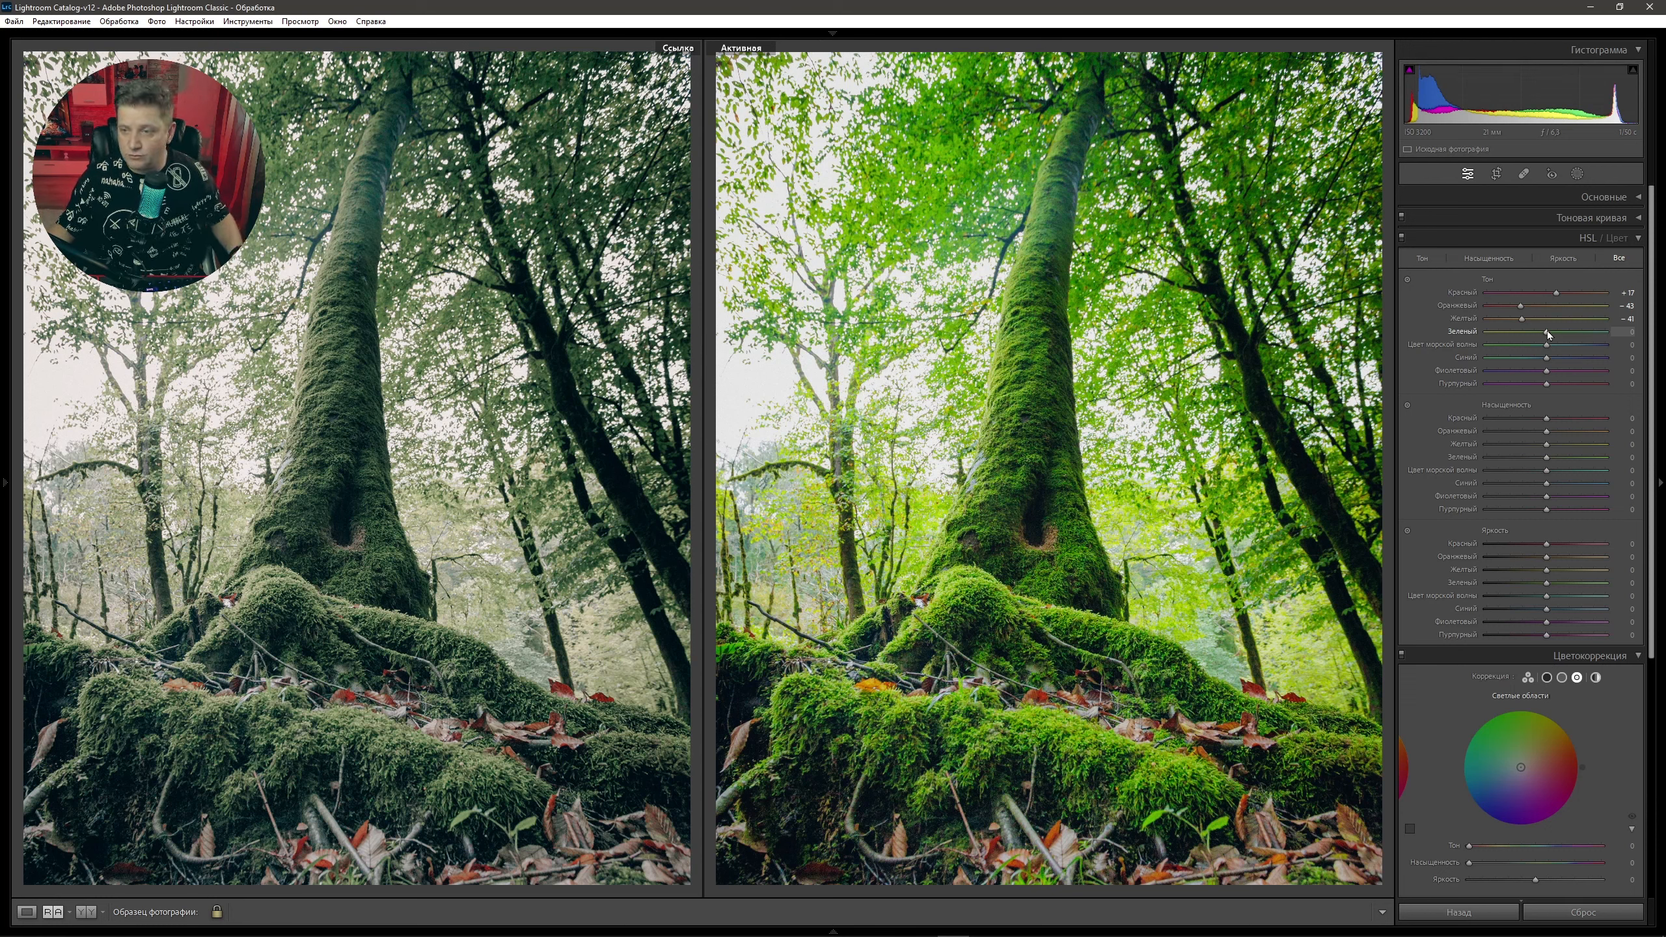
left_click_drag(1549, 335, 1535, 332)
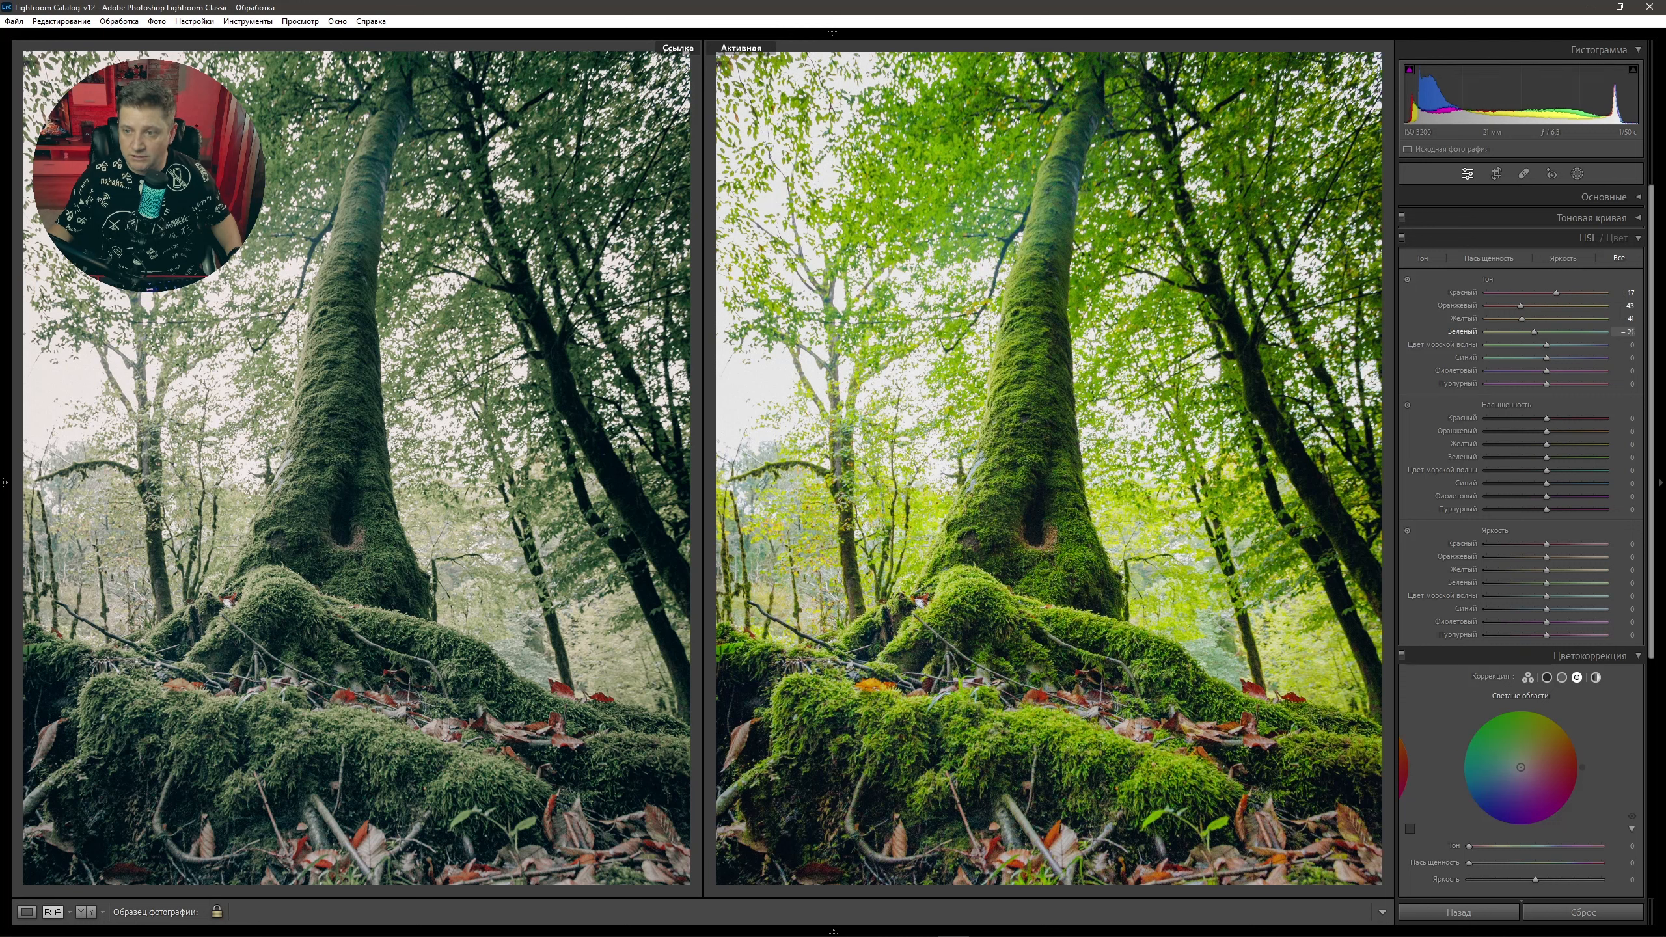
left_click_drag(1532, 332, 1527, 332)
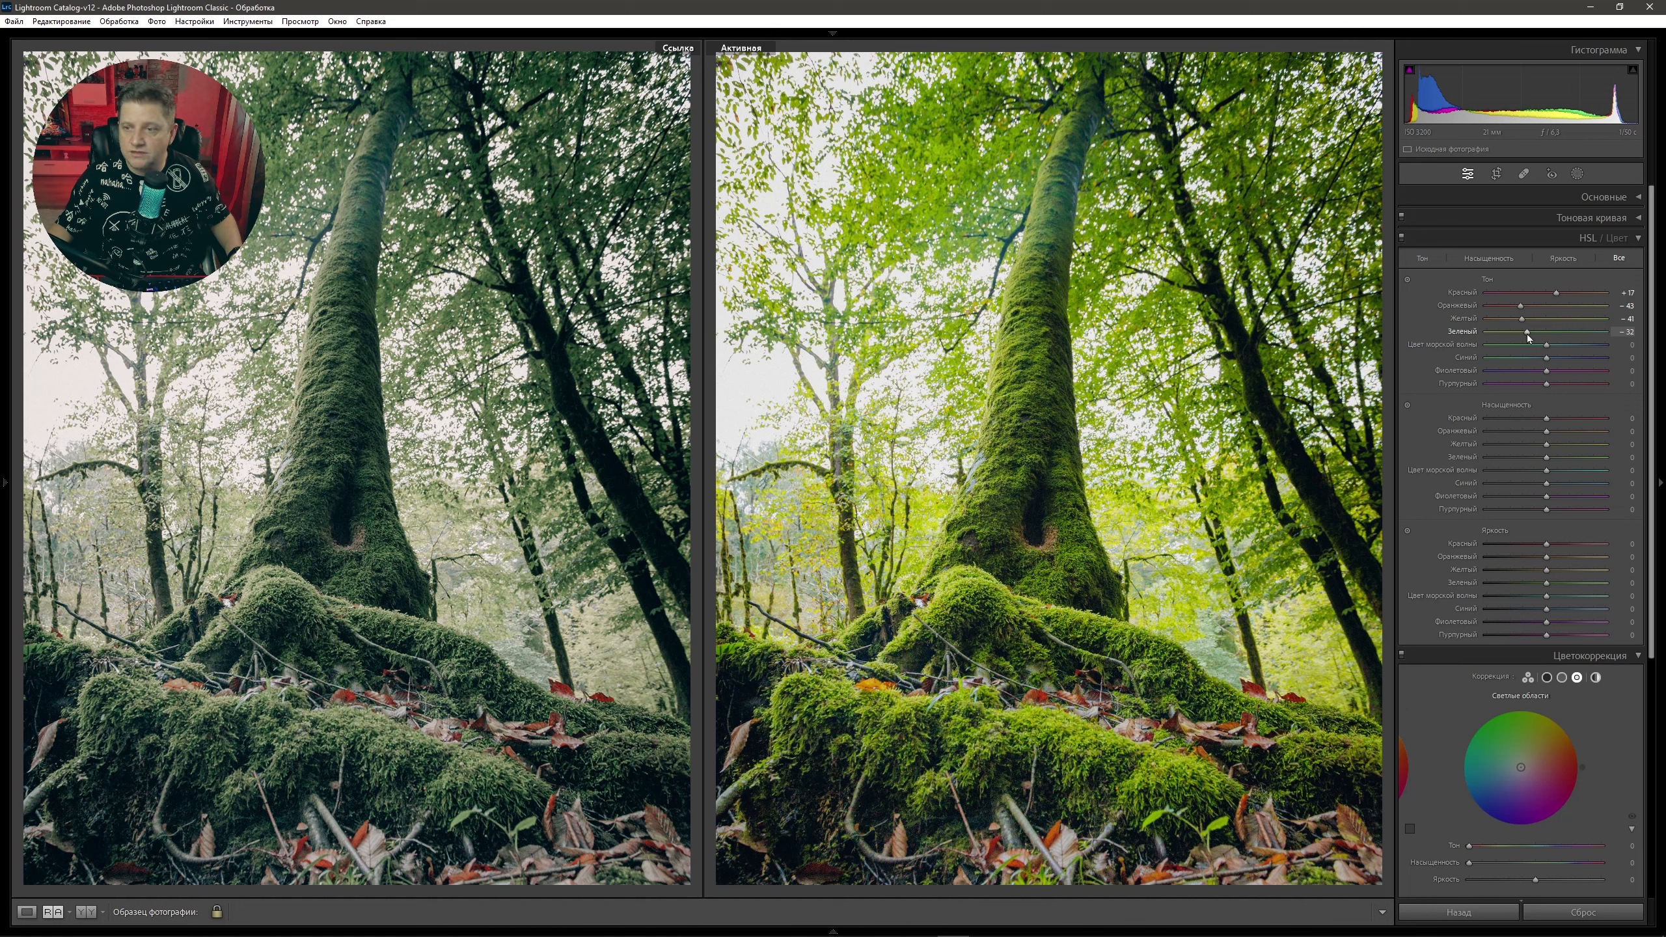
left_click_drag(1547, 344, 1602, 345)
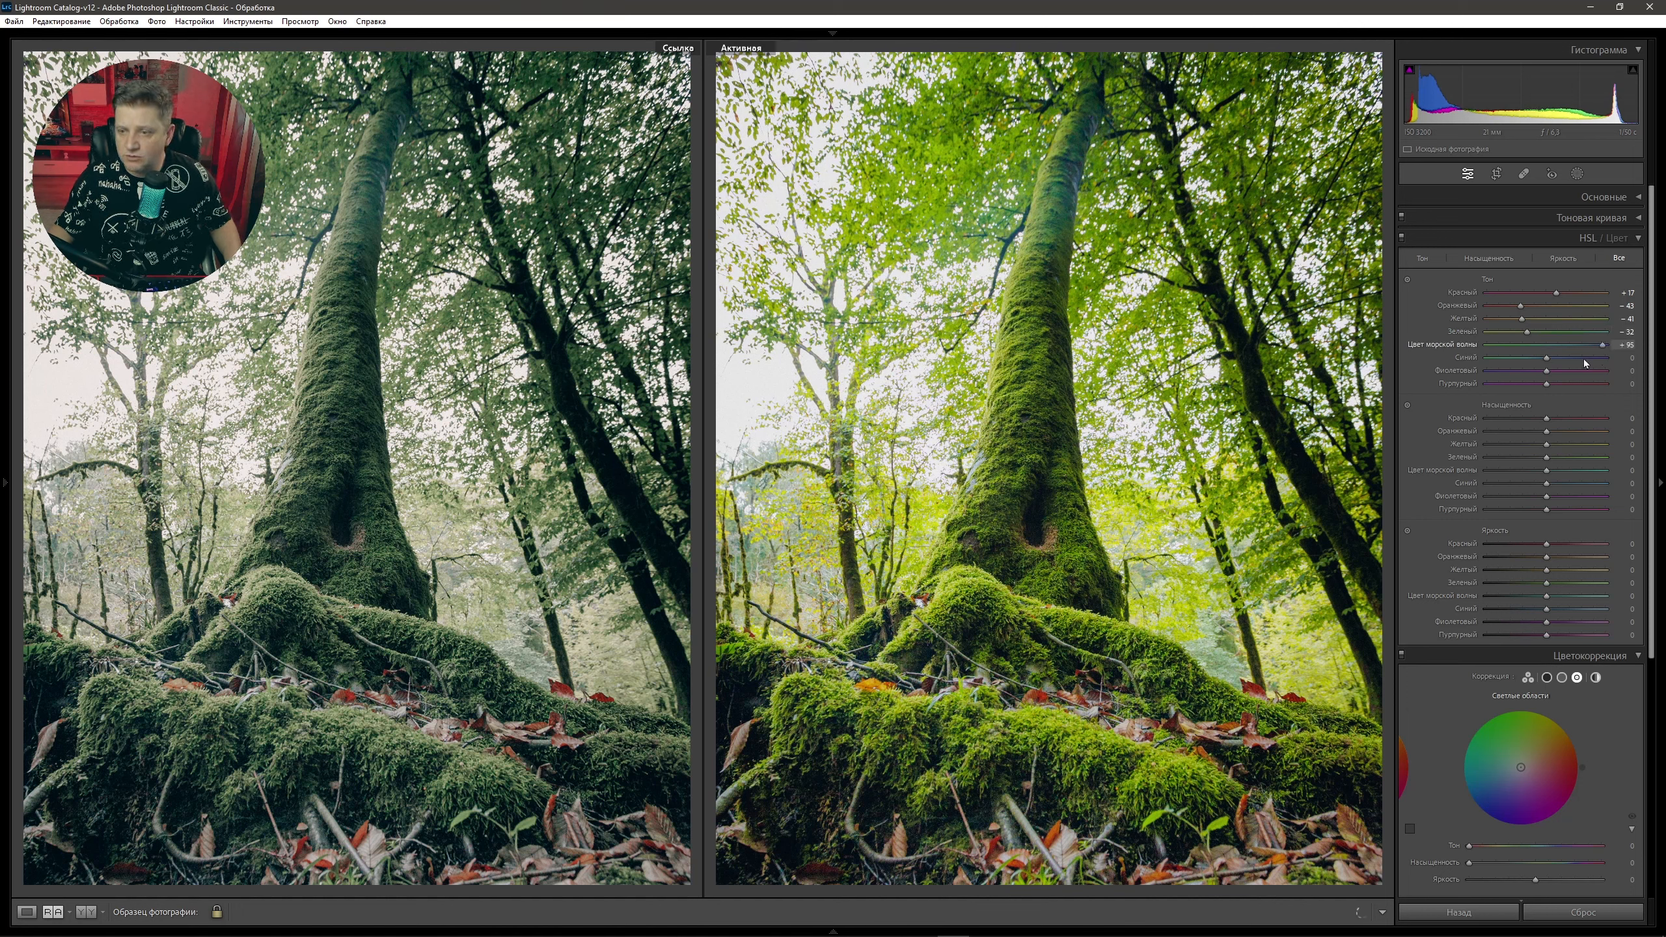
double_click(1561, 346)
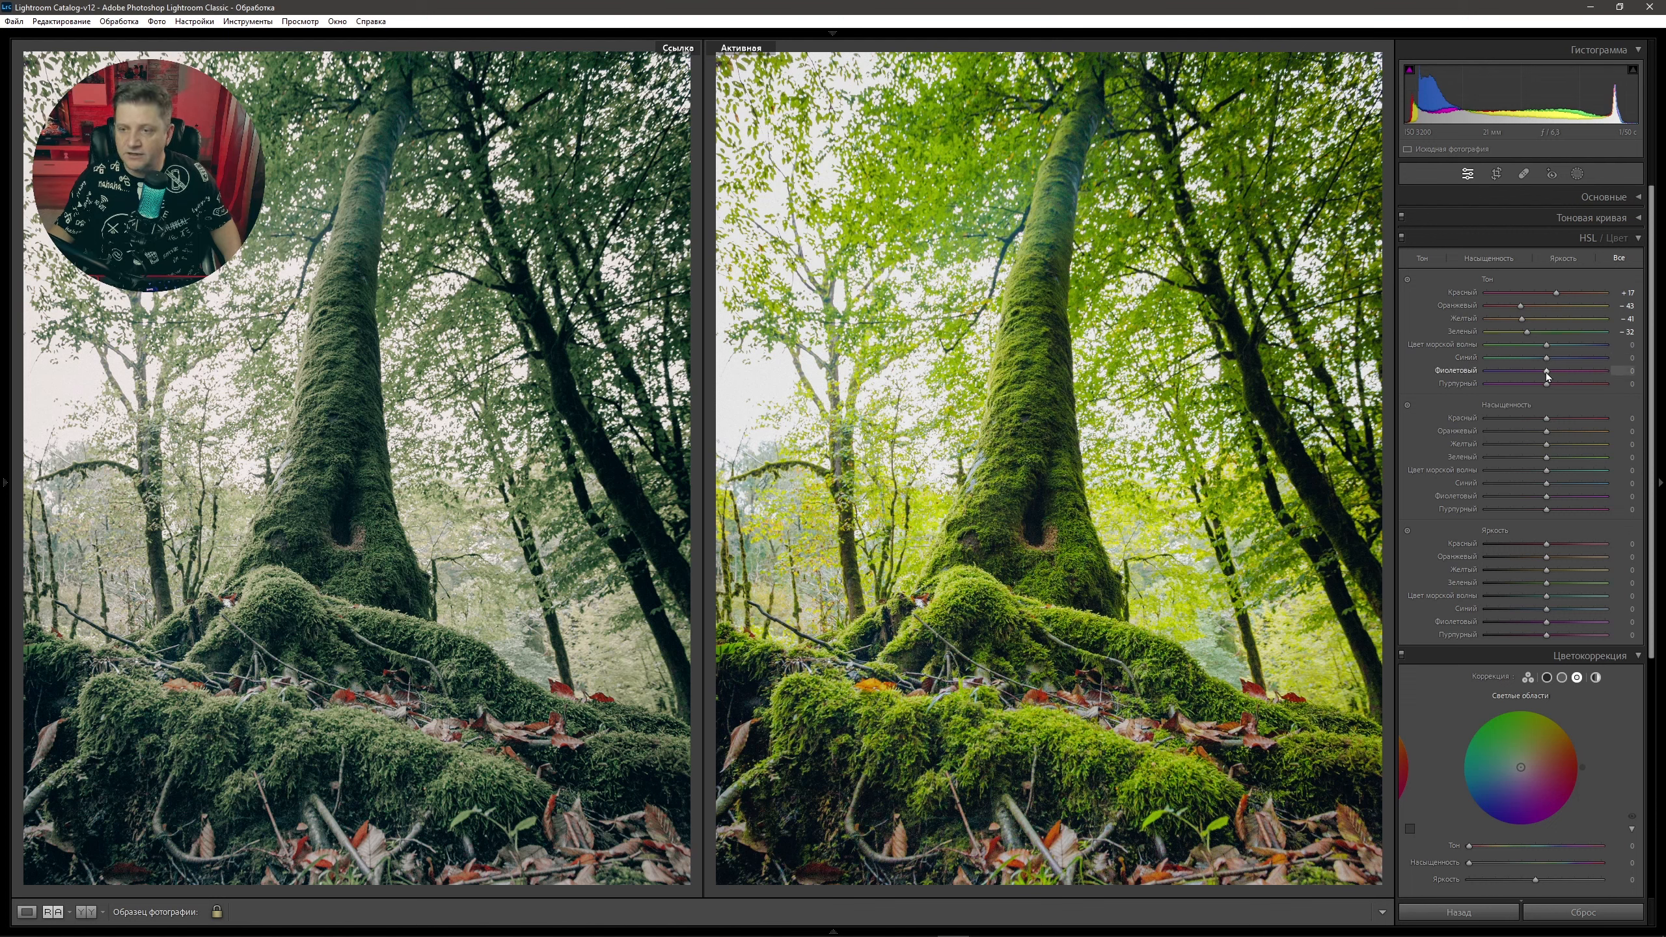
left_click_drag(1498, 373, 1497, 372)
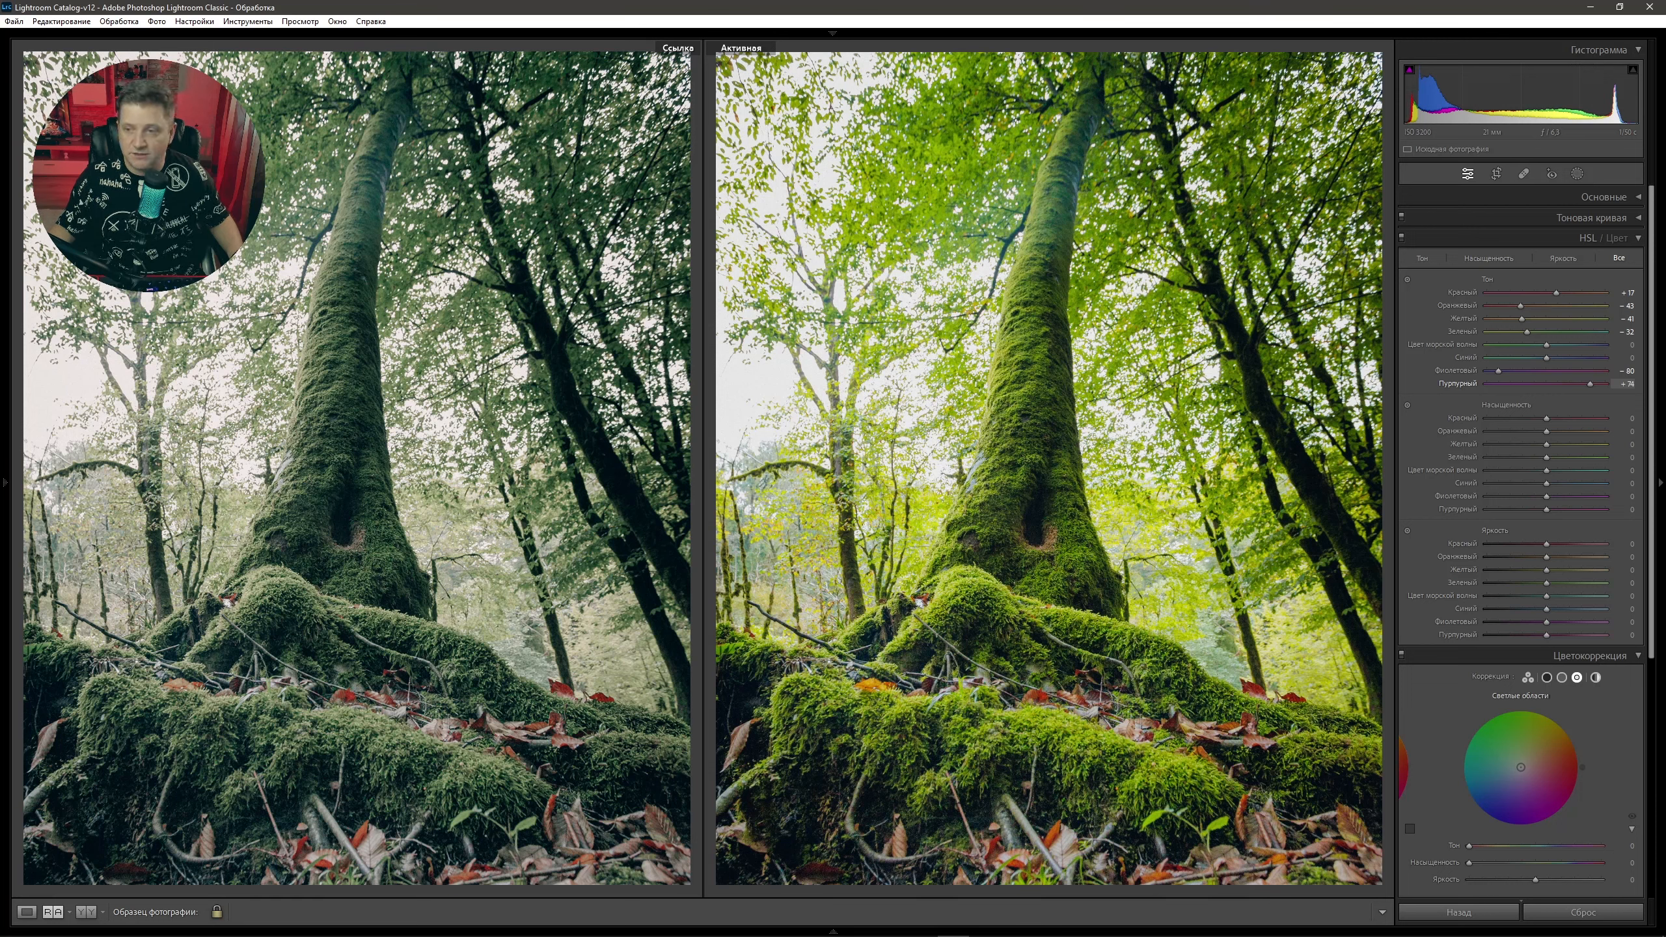
left_click_drag(1589, 384, 1593, 384)
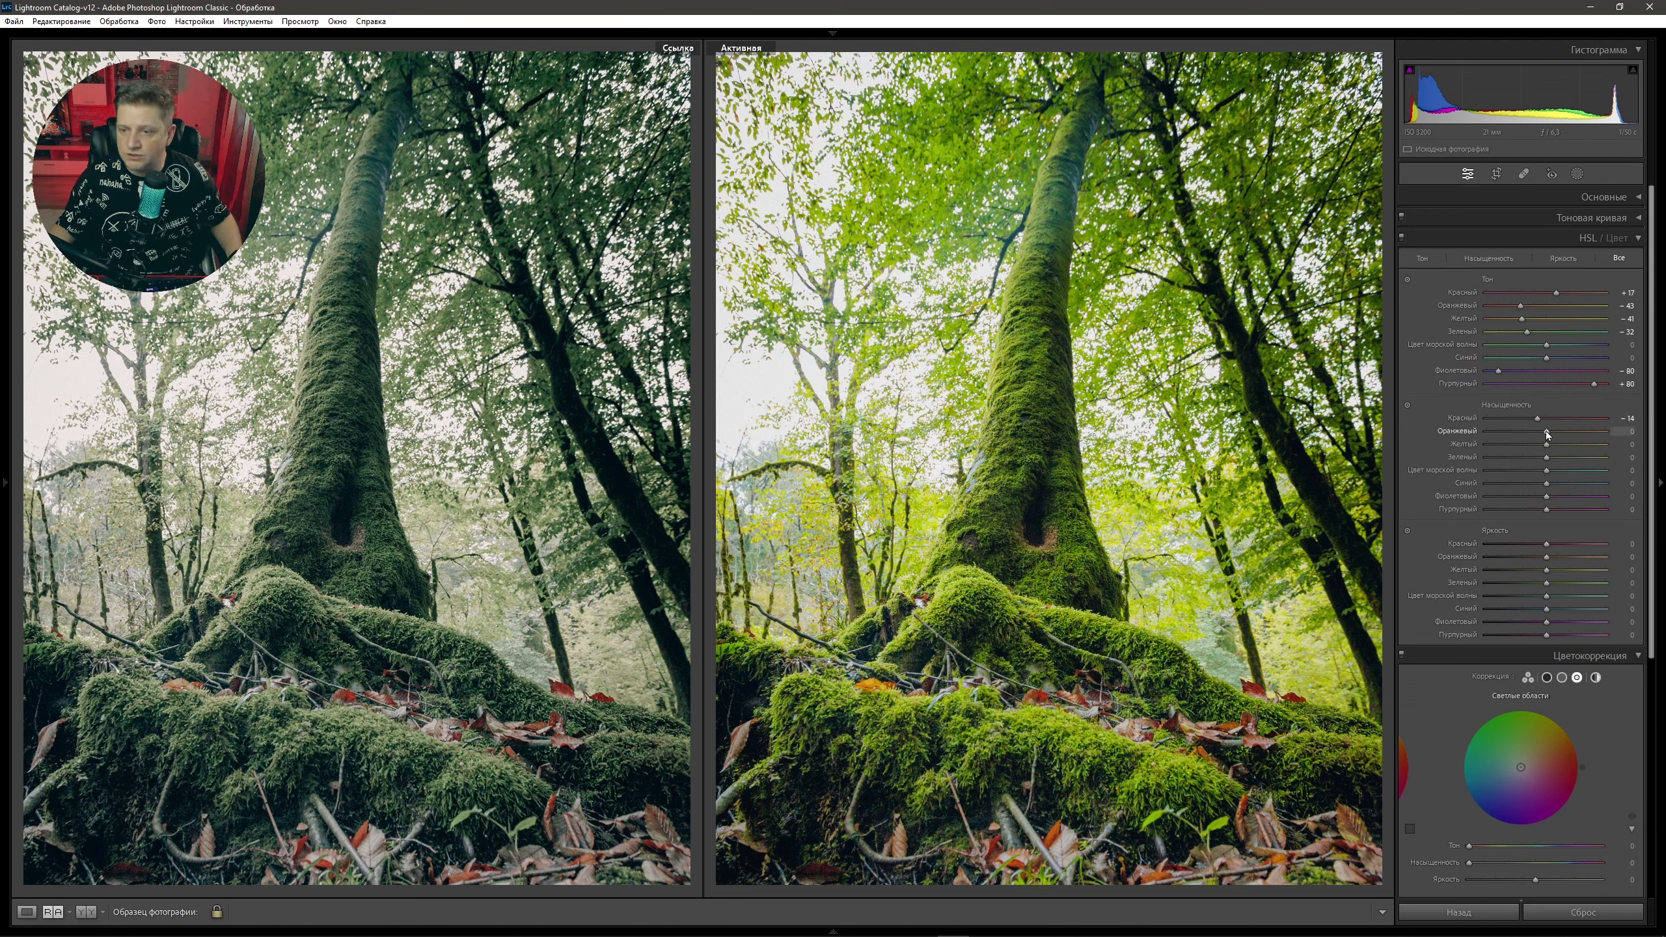
Lower HSL saturation to orange −16, yellow −69, green −66, aqua −65 and blue −45.
left_click_drag(1540, 434, 1549, 437)
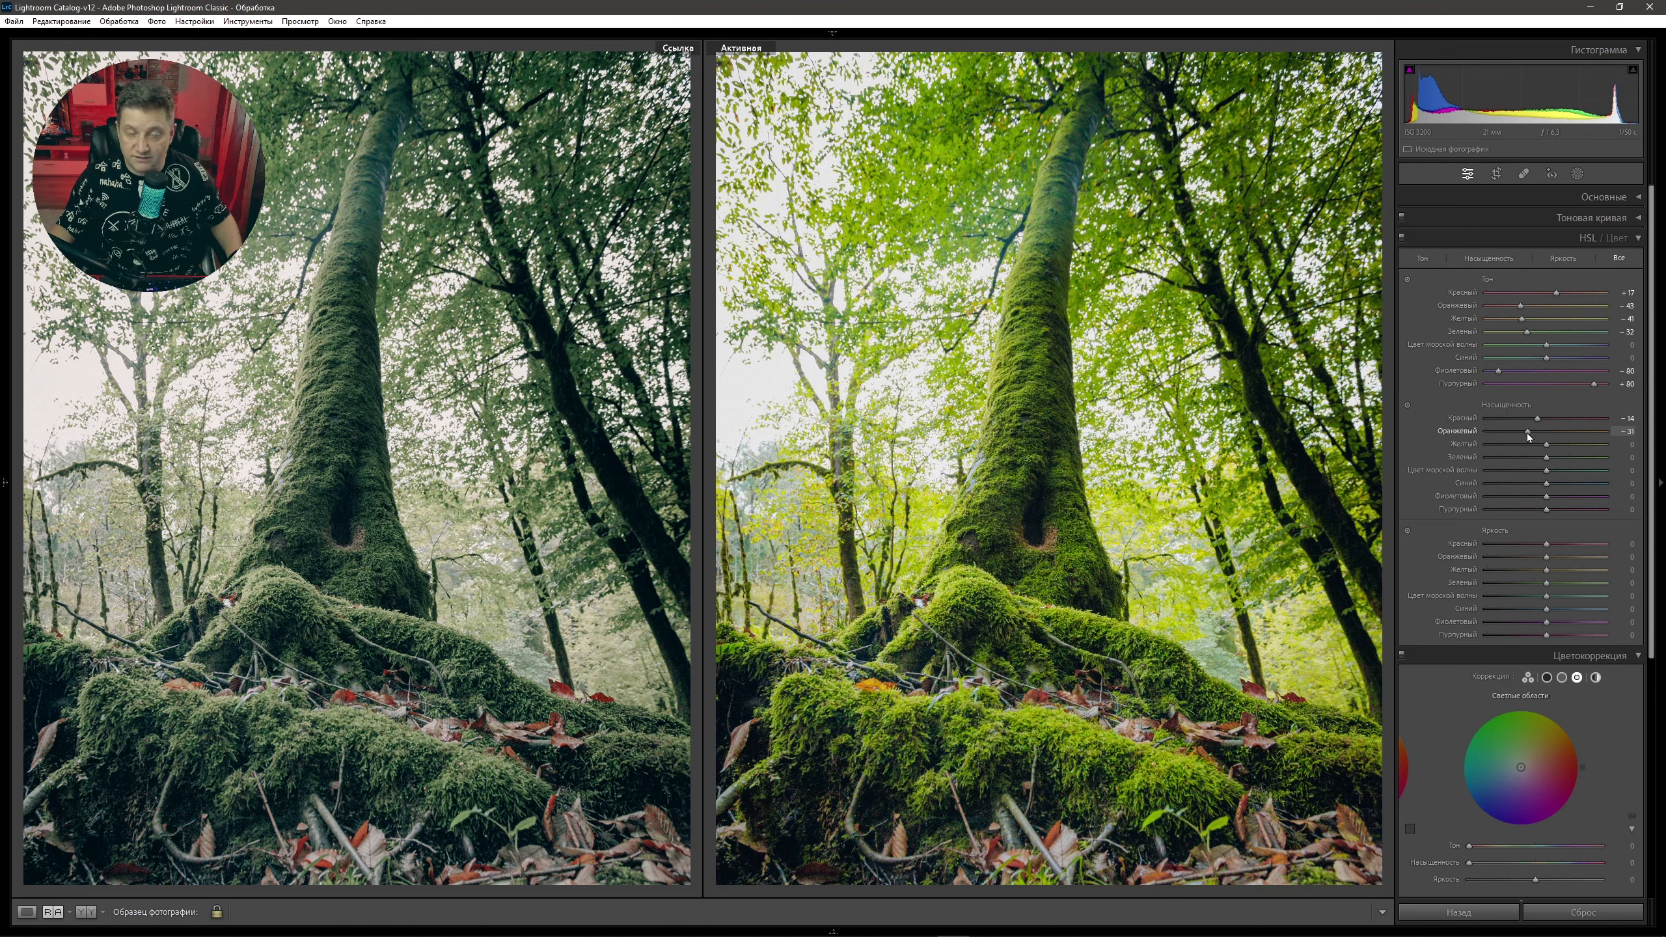
left_click_drag(1526, 433, 1537, 434)
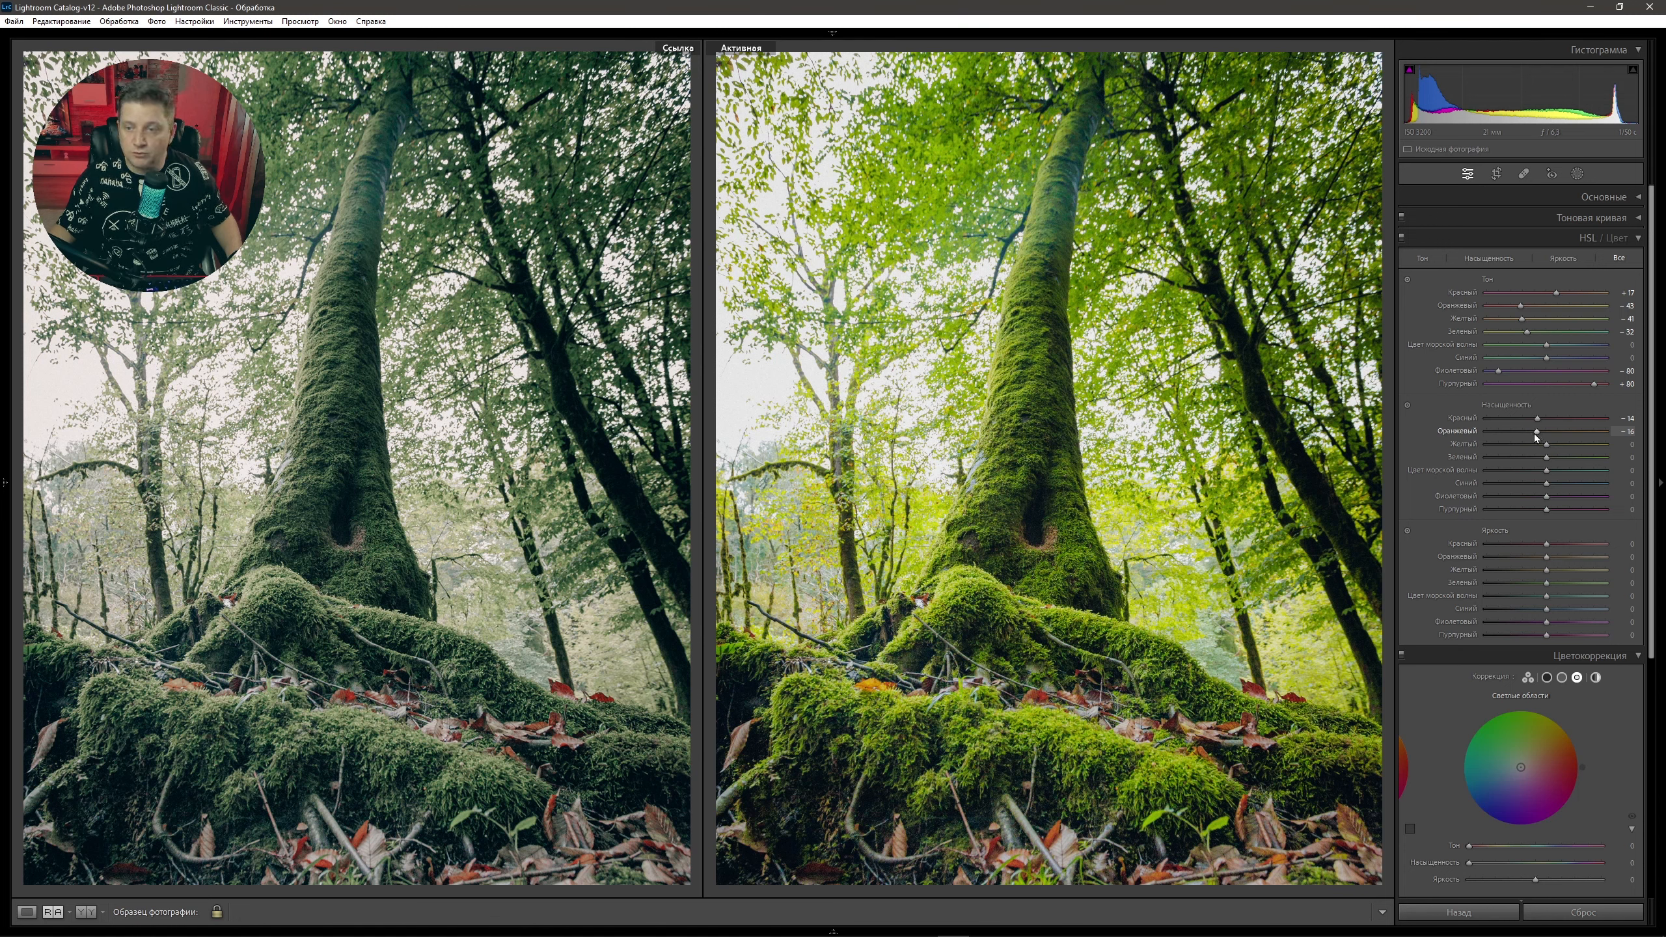
left_click_drag(1547, 445, 1444, 453)
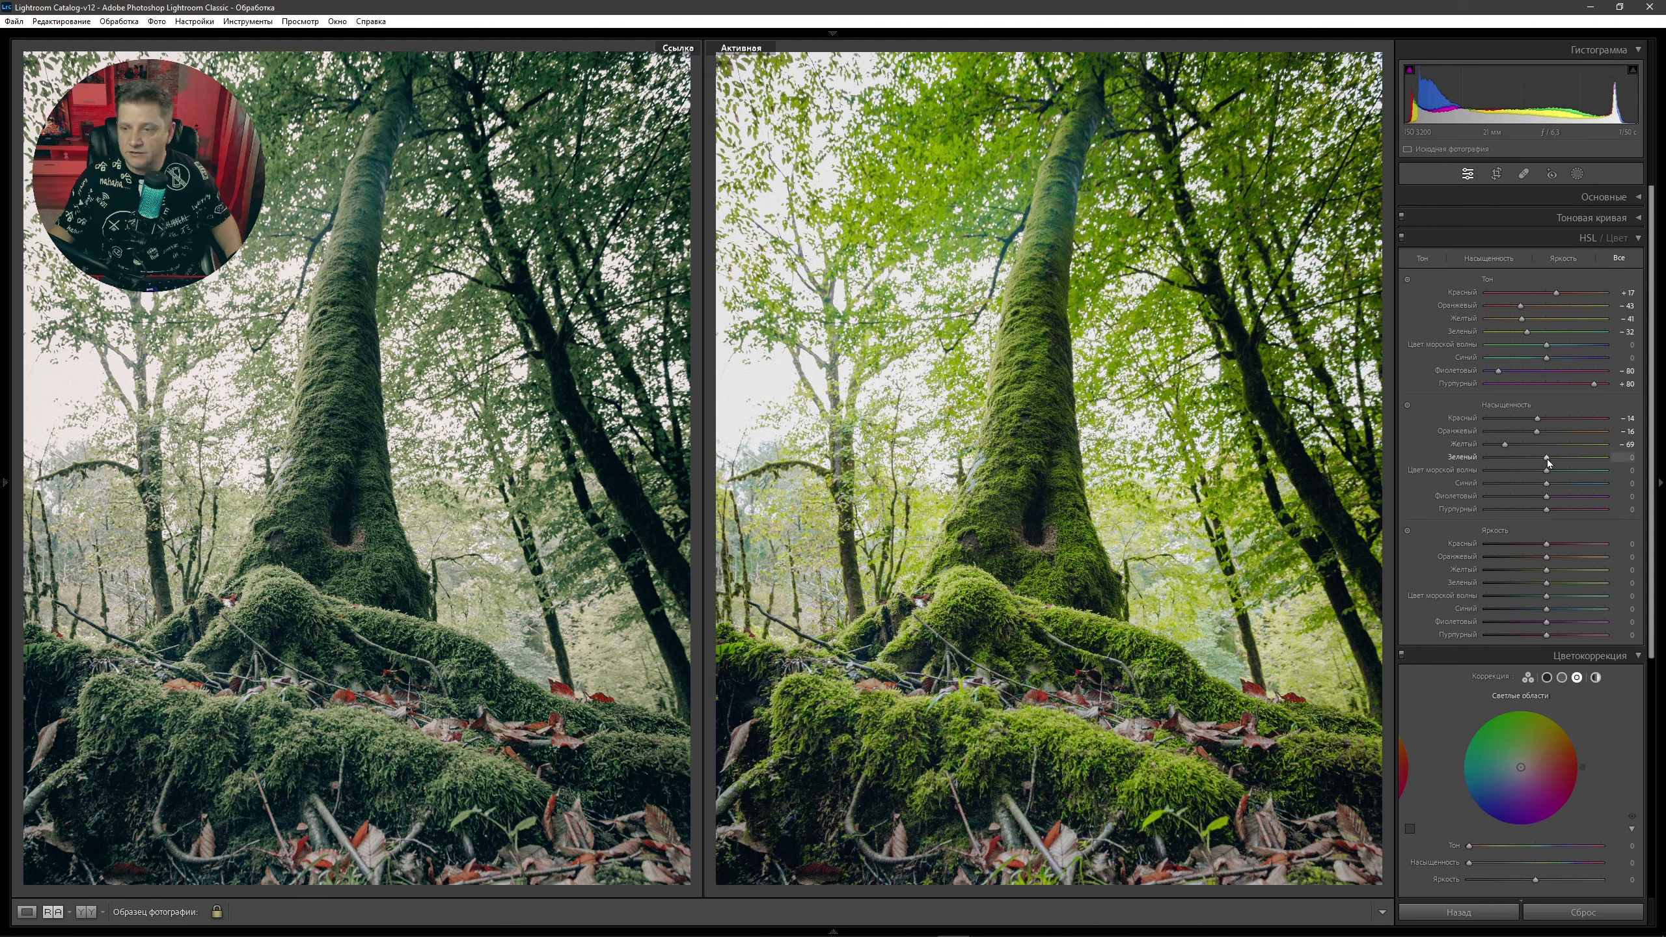
left_click_drag(1548, 459, 1450, 470)
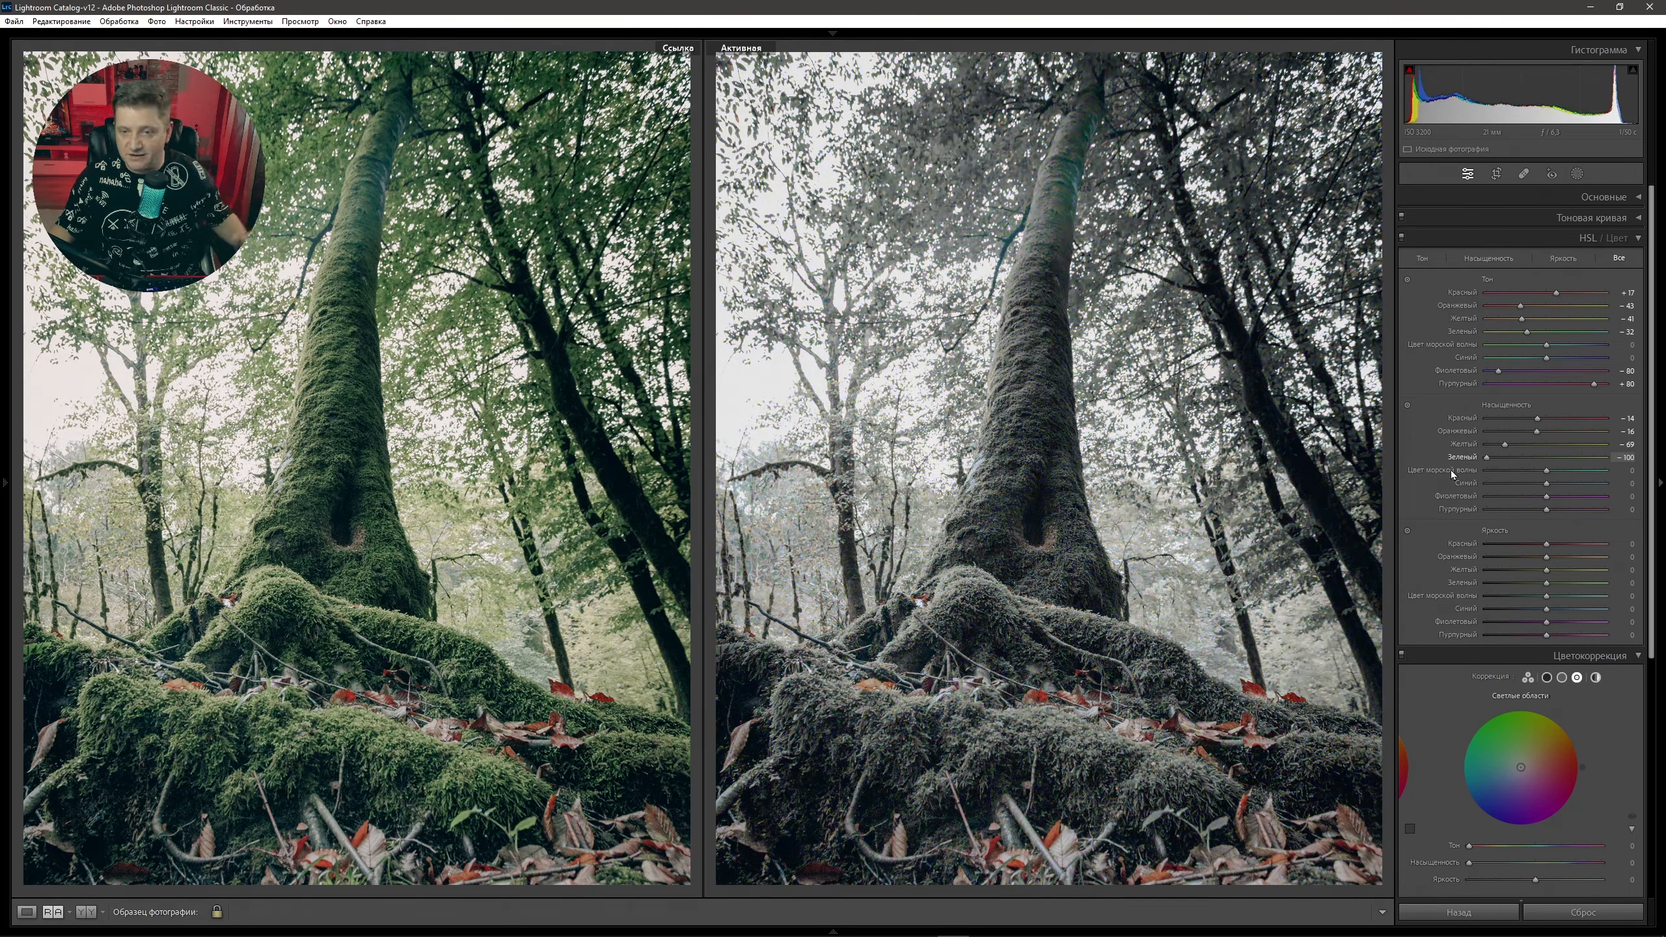
left_click_drag(1487, 457, 1510, 457)
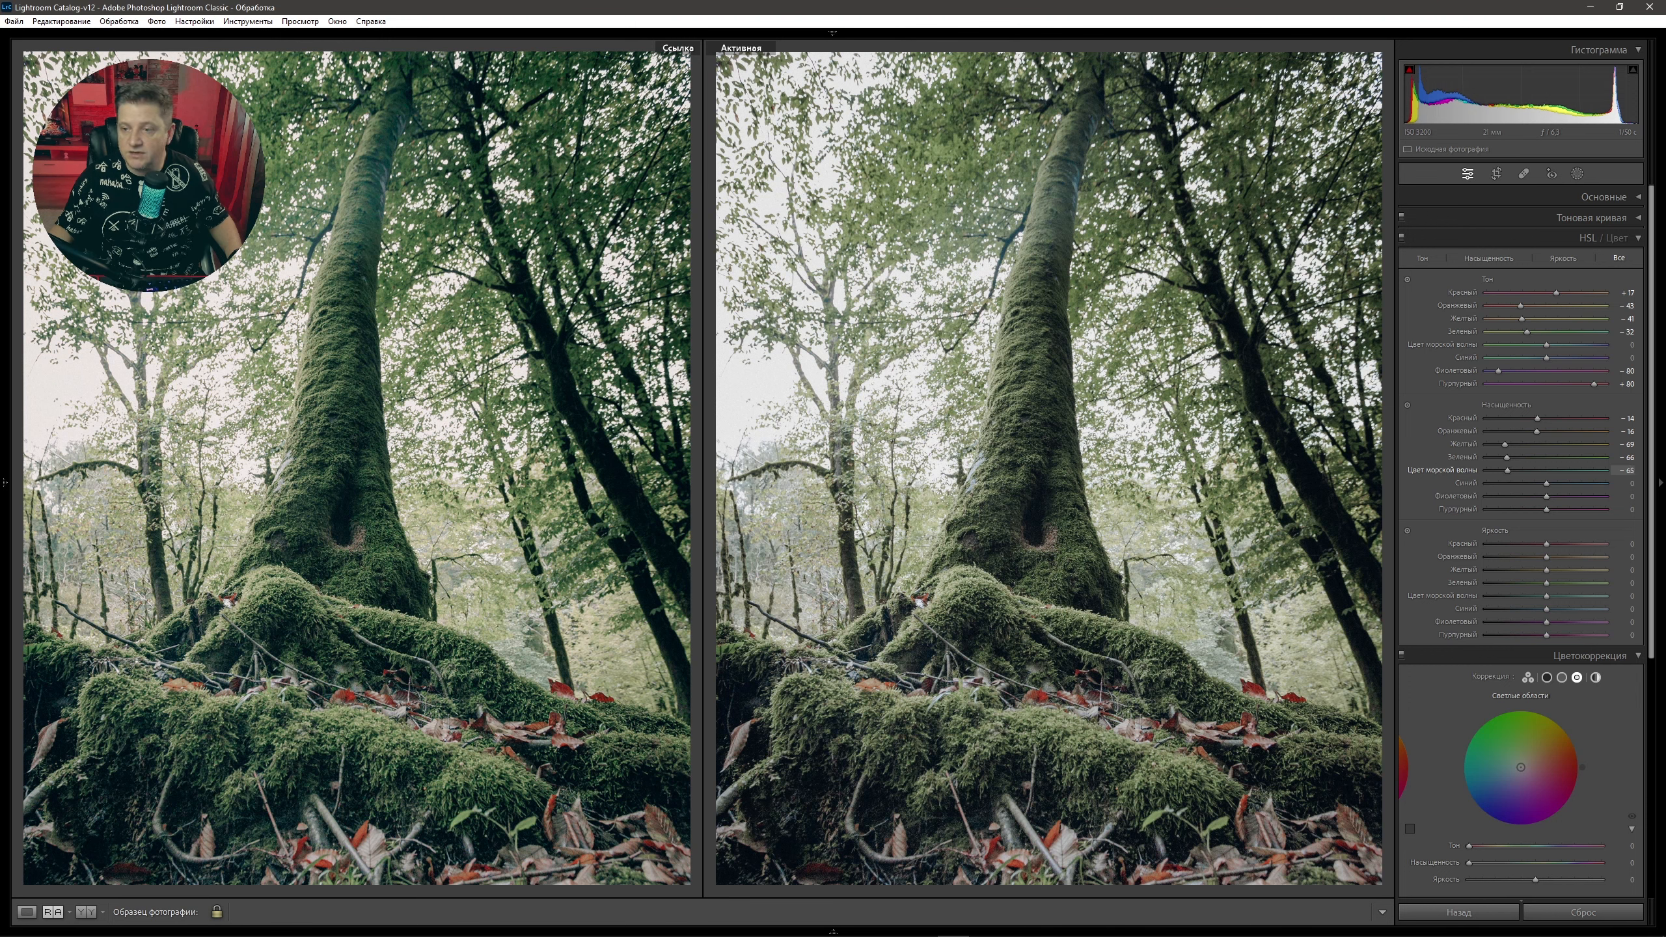
left_click_drag(1546, 486, 1457, 496)
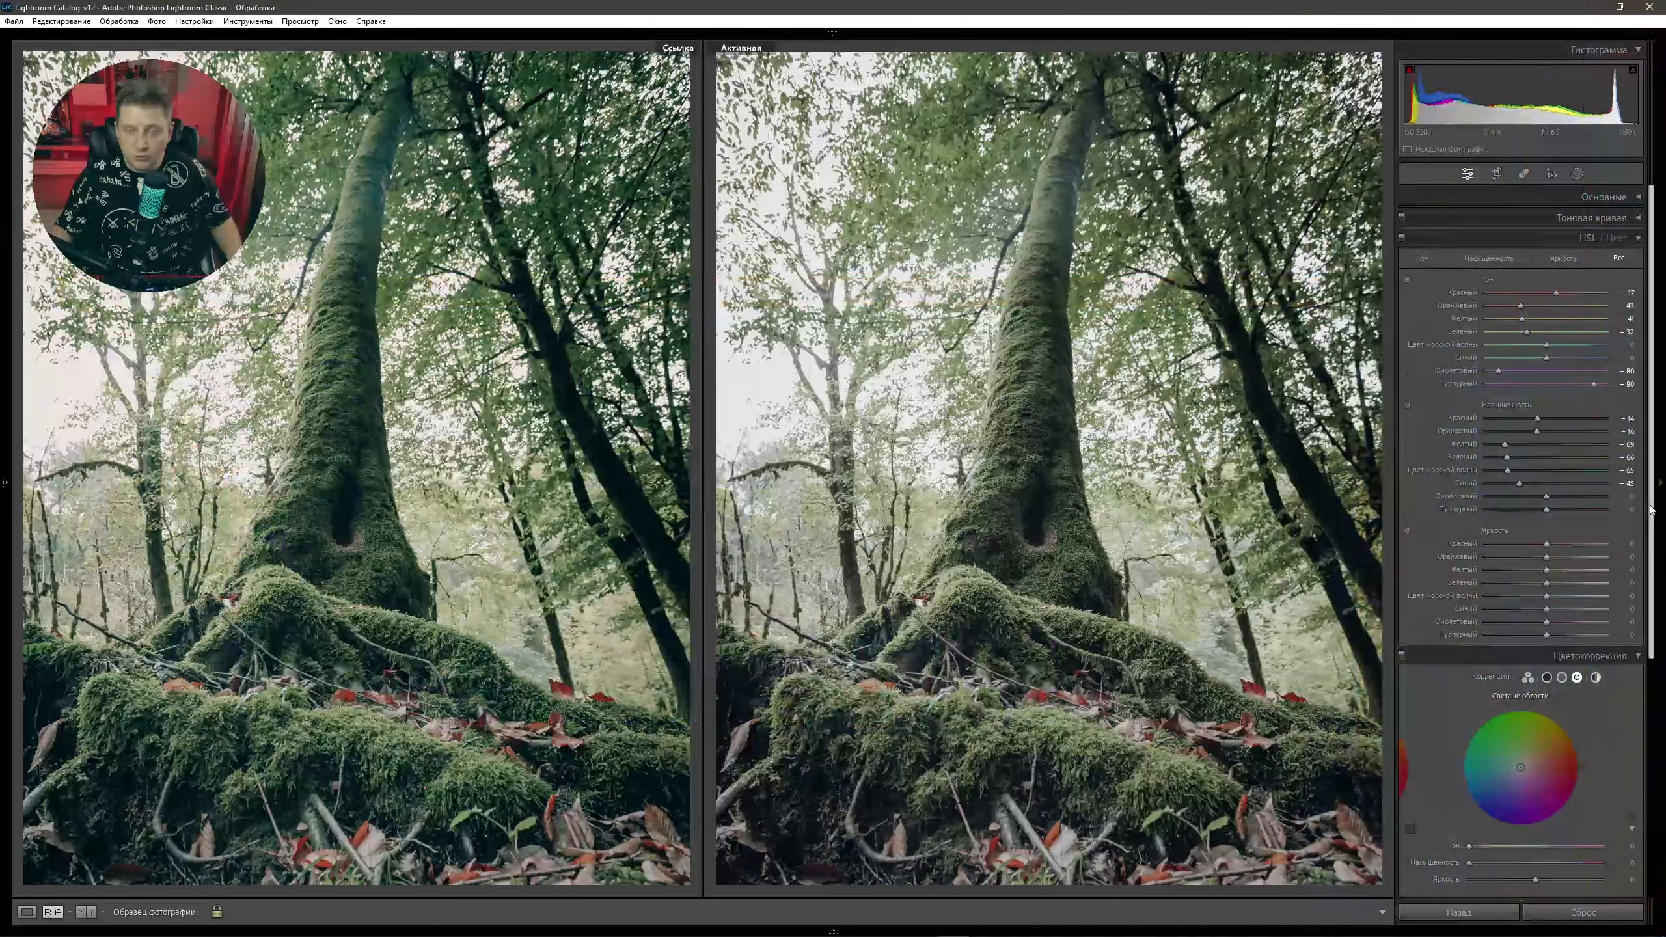
In Calibration, adjust Blue Primary saturation and raise Green Primary saturation to +40.
left_click_drag(1651, 510, 1651, 749)
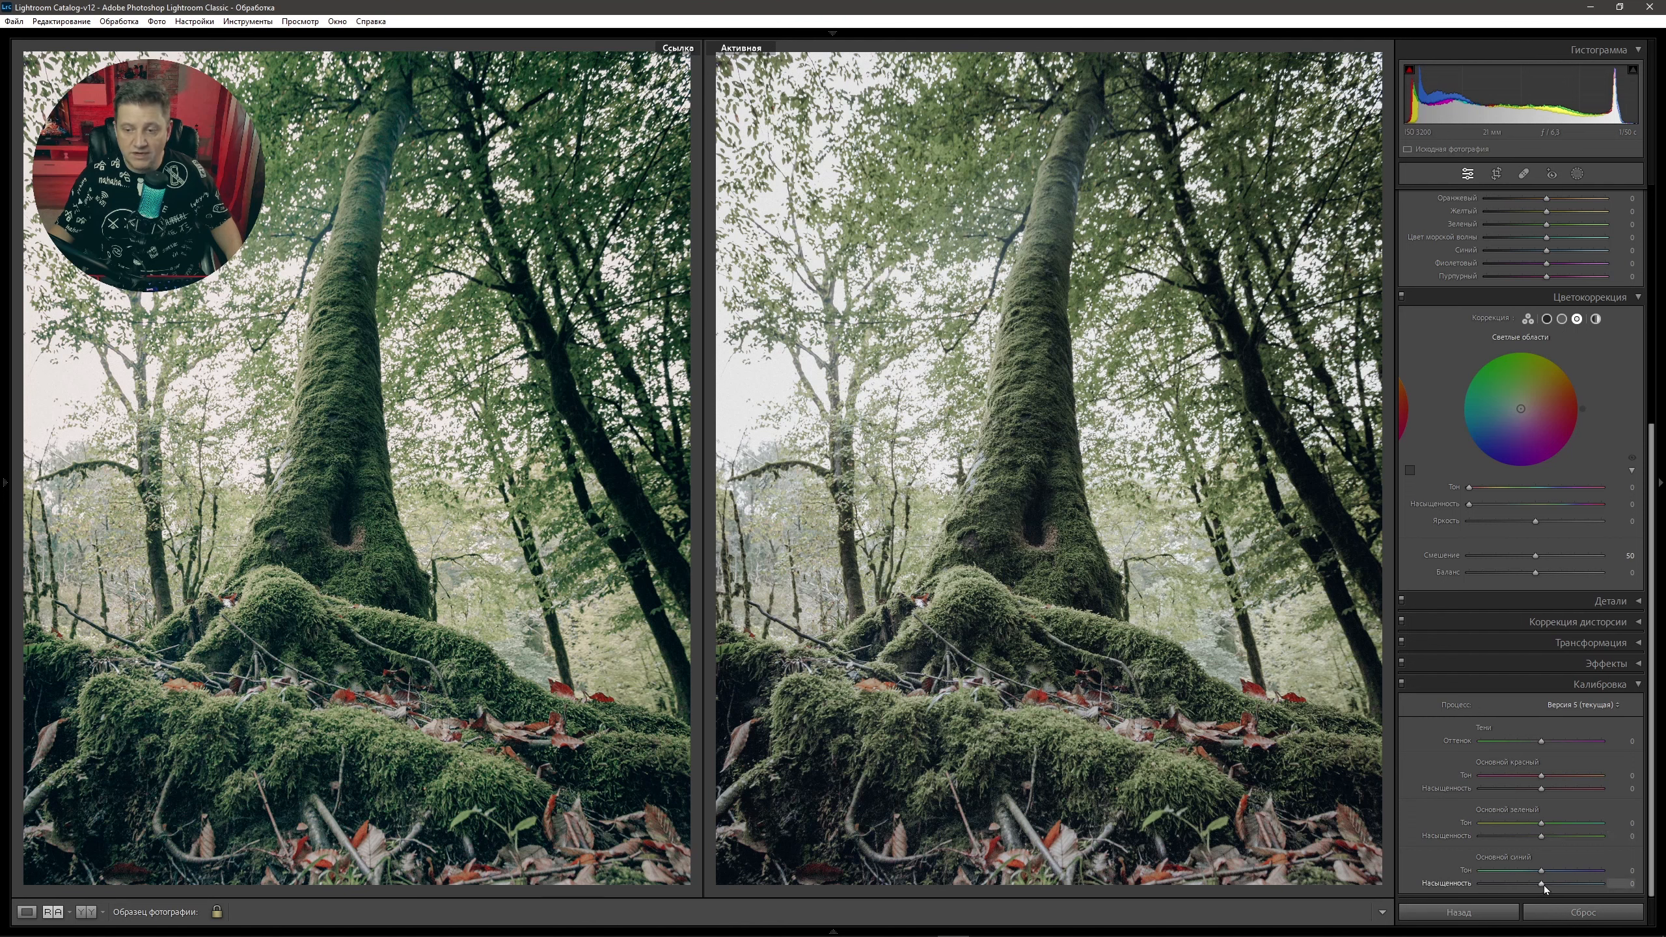
left_click_drag(1542, 885, 1480, 887)
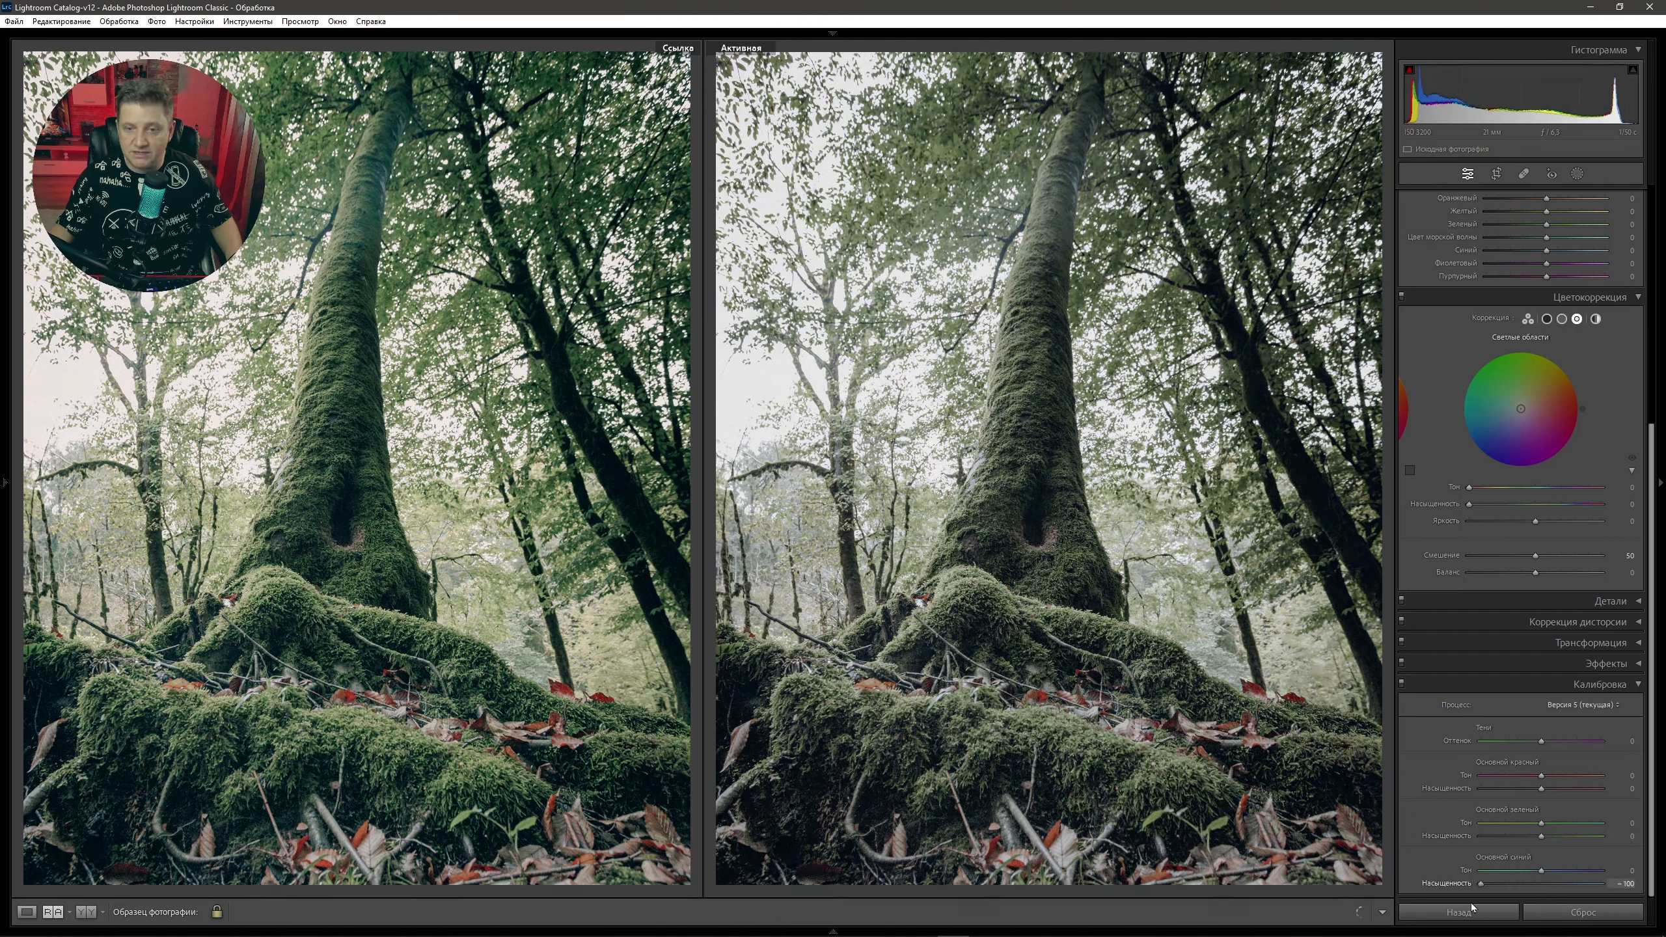
left_click_drag(1543, 911, 1544, 911)
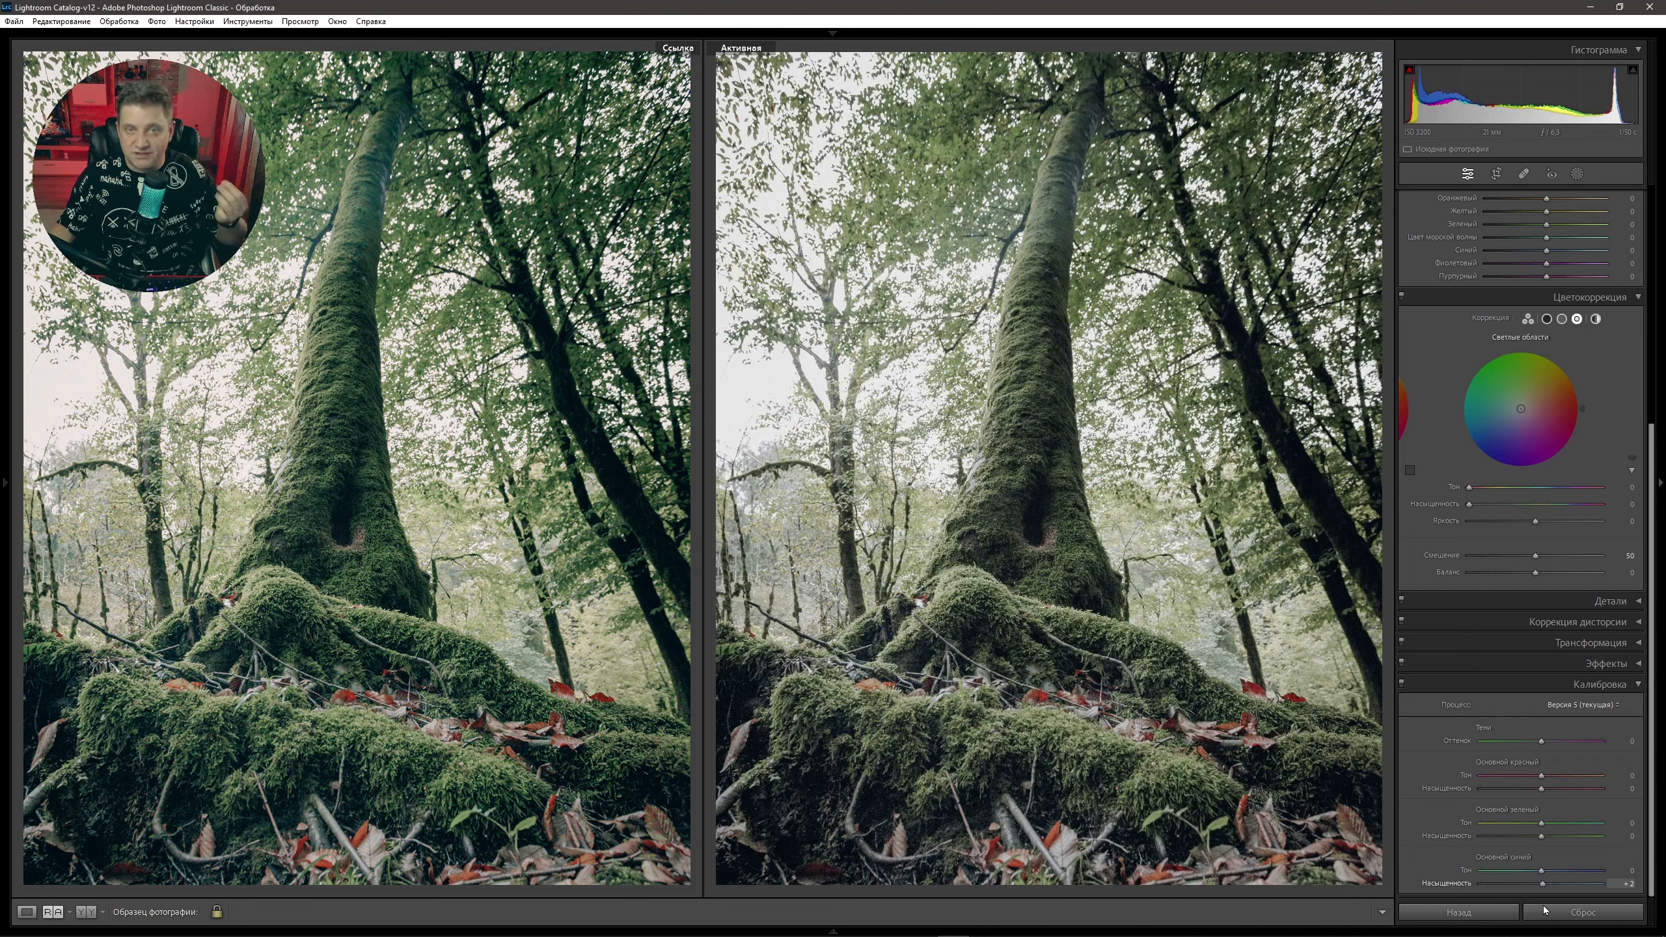
mouse_move(1544, 911)
left_mouse_down()
mouse_move(1496, 912)
mouse_move(1553, 913)
mouse_move(1528, 886)
left_mouse_up()
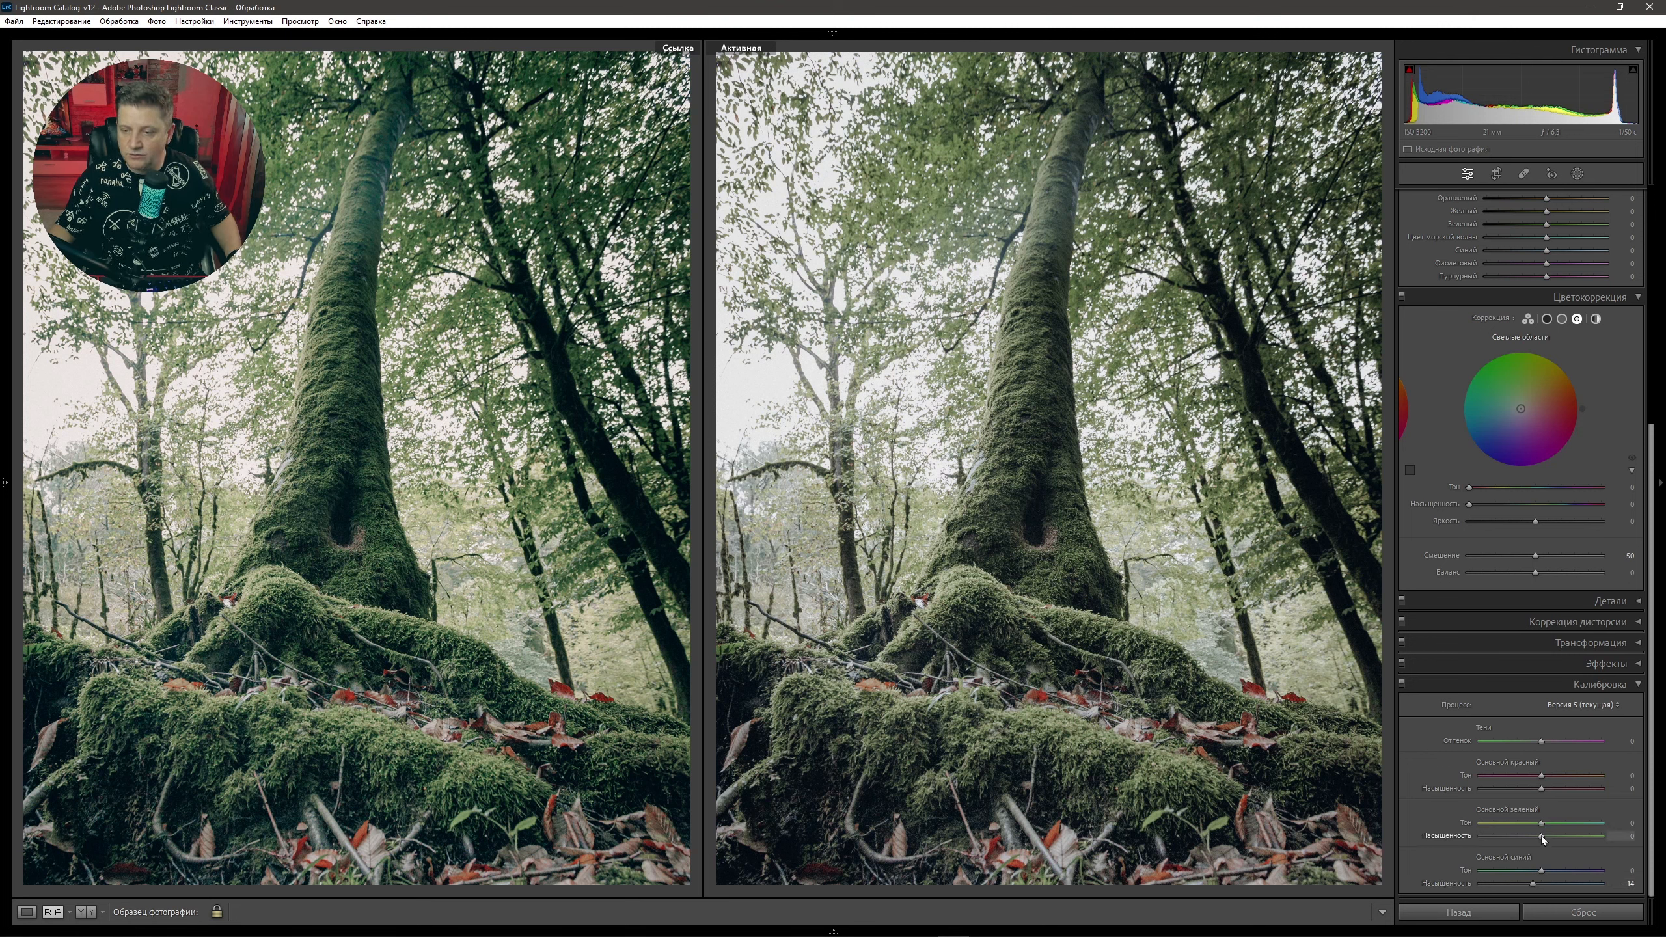
mouse_move(1542, 836)
left_mouse_down()
mouse_move(1615, 846)
mouse_move(1554, 856)
left_mouse_up()
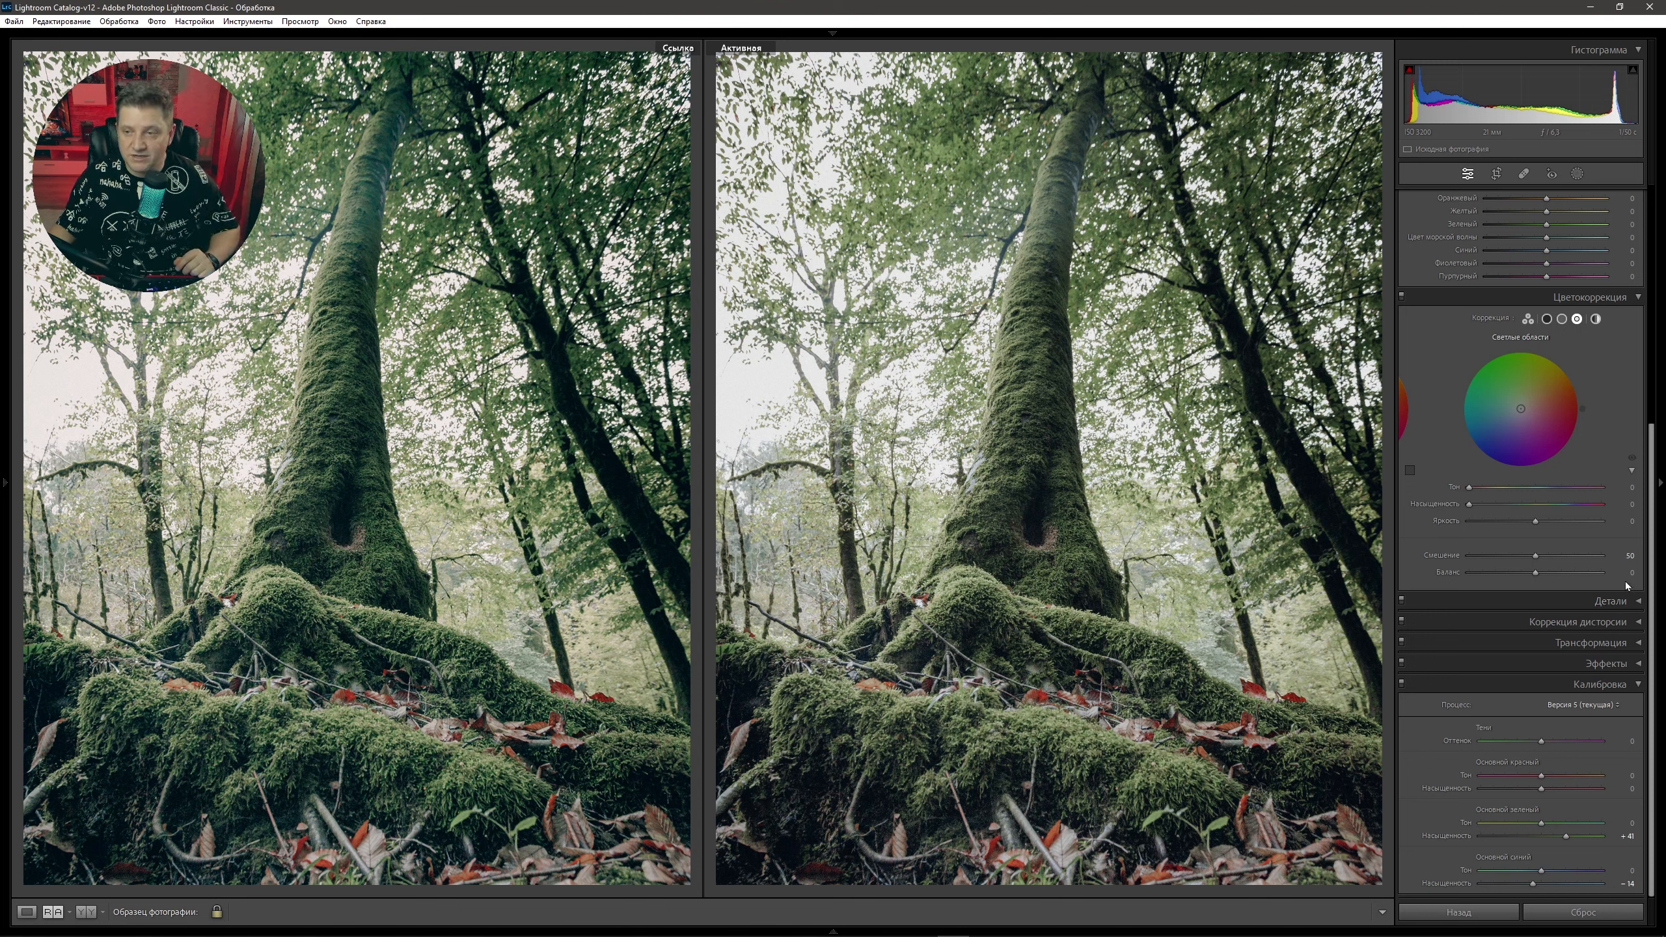
Colour-grade the shadows with hue 196 and saturation 17.
left_click(1547, 319)
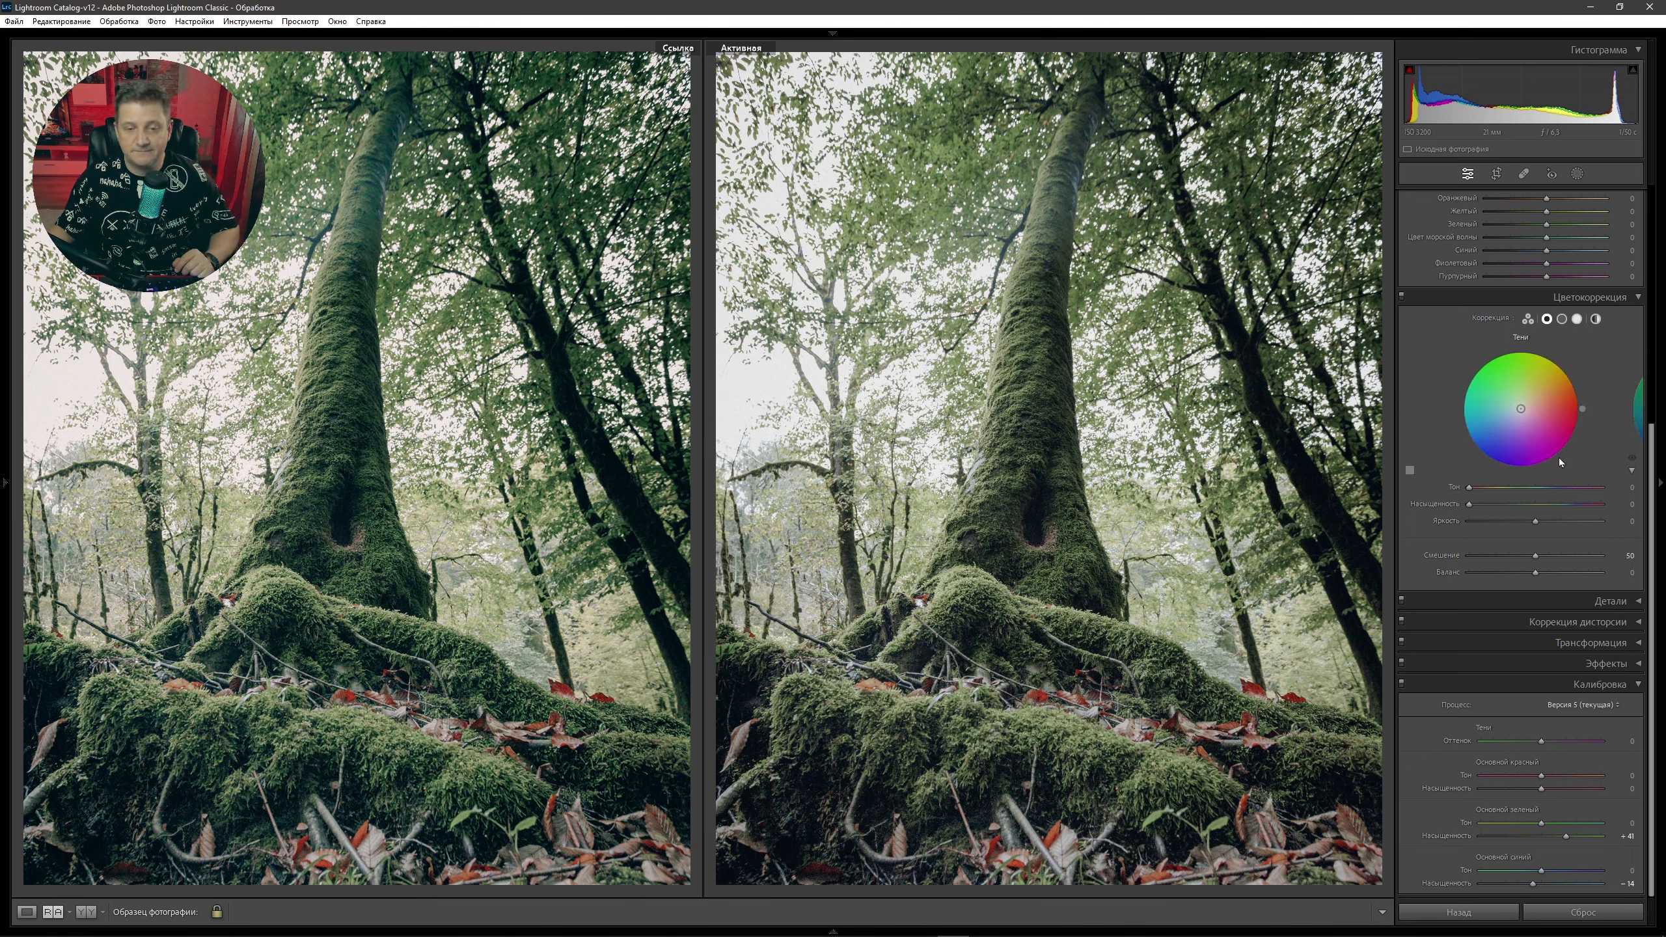
left_click_drag(1469, 505, 1546, 493)
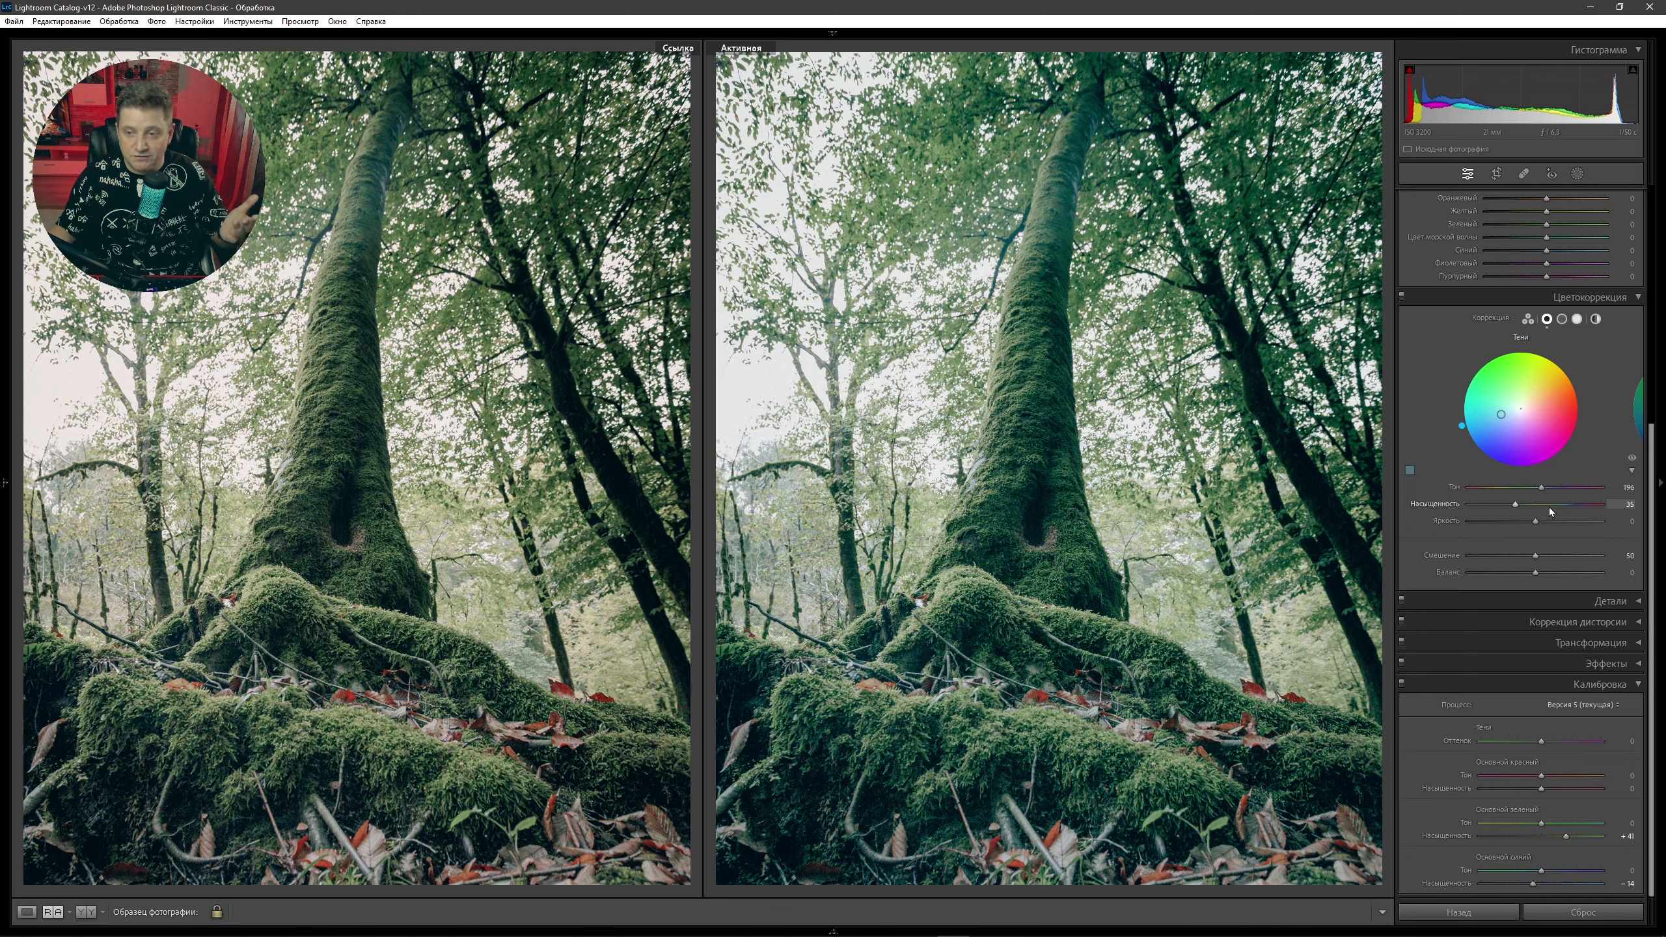
left_click_drag(1515, 505, 1492, 508)
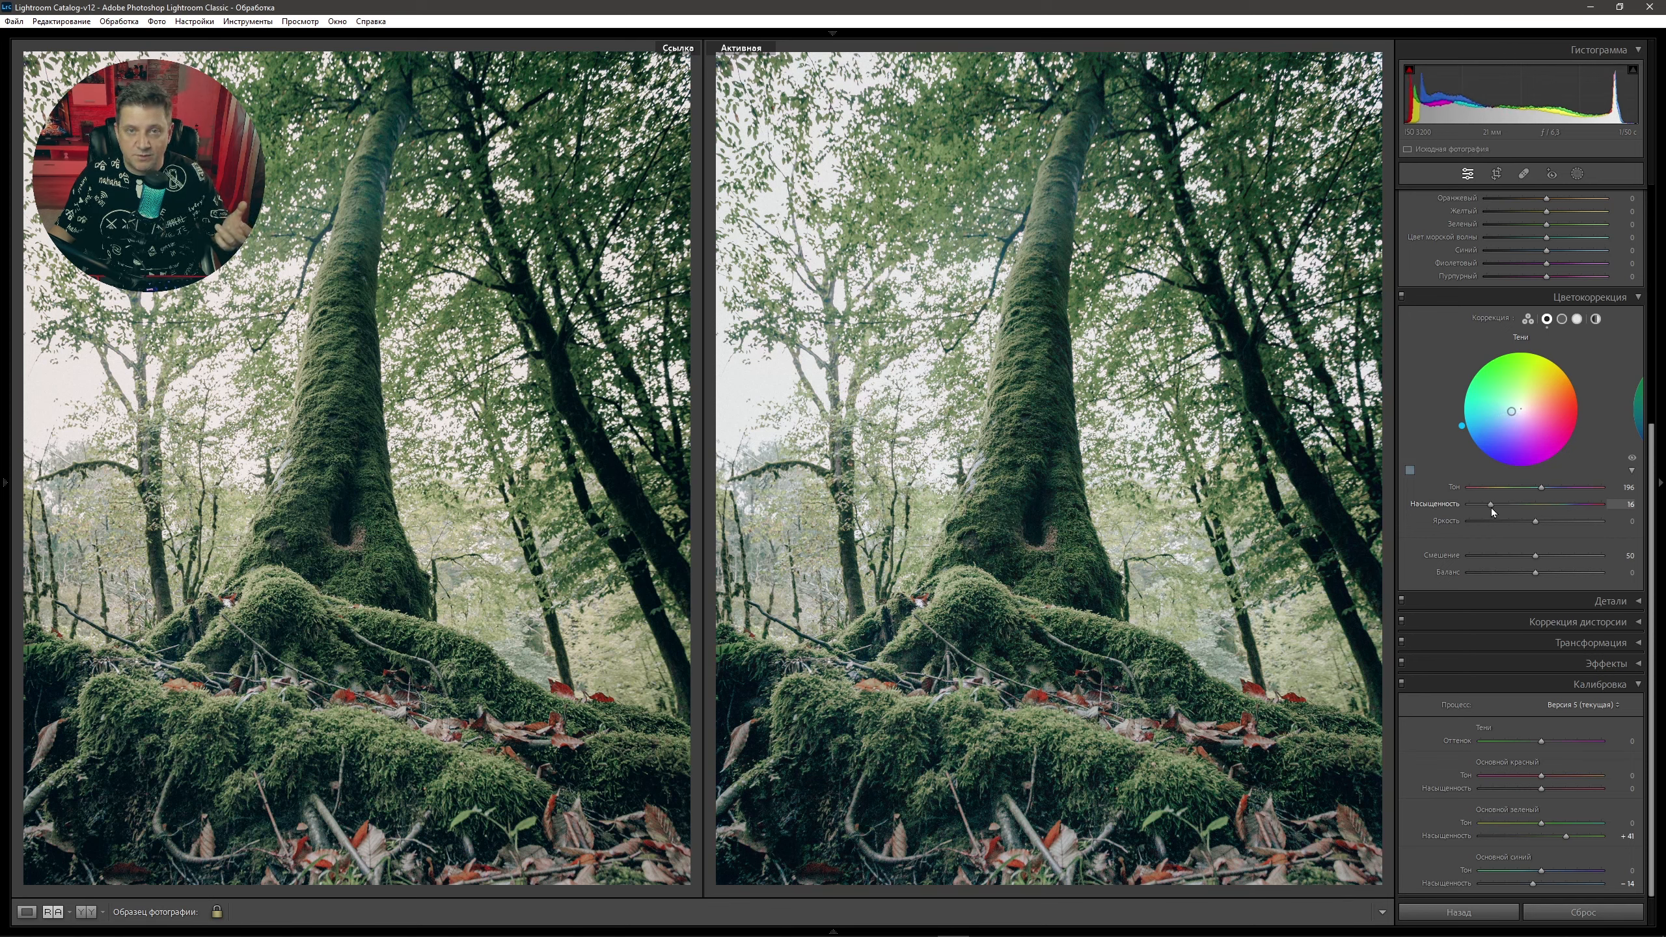
left_click_drag(1492, 509, 1493, 508)
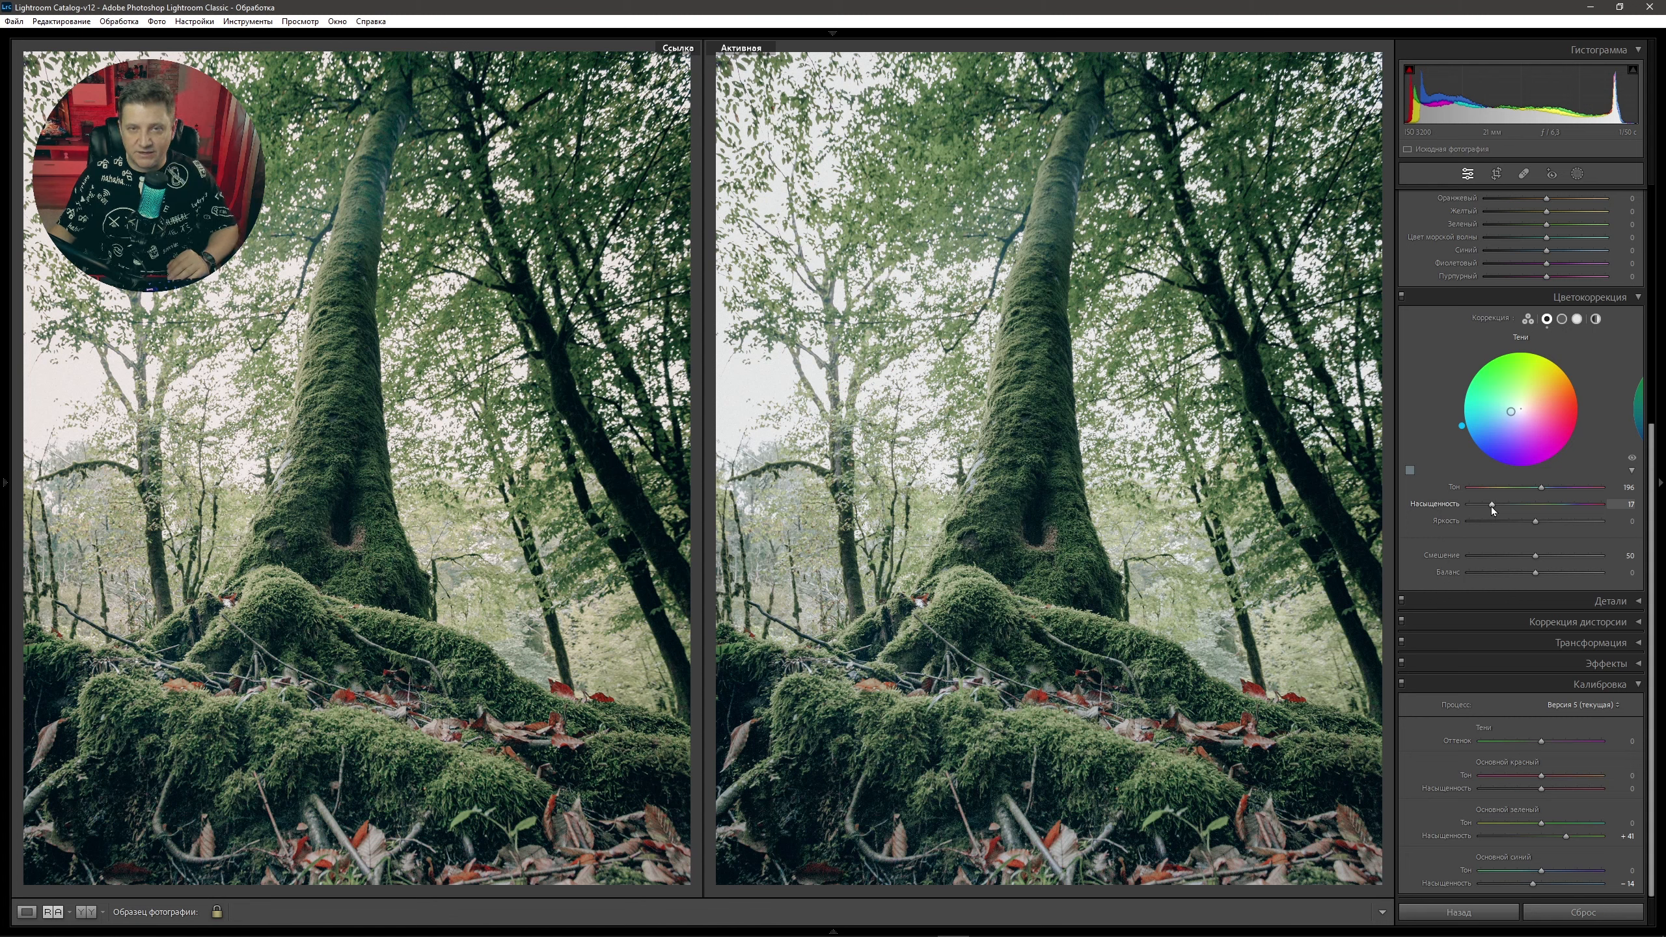
Give the highlights a subtle warm tint at hue 37 with low saturation, then switch to Global grading.
left_click(1578, 319)
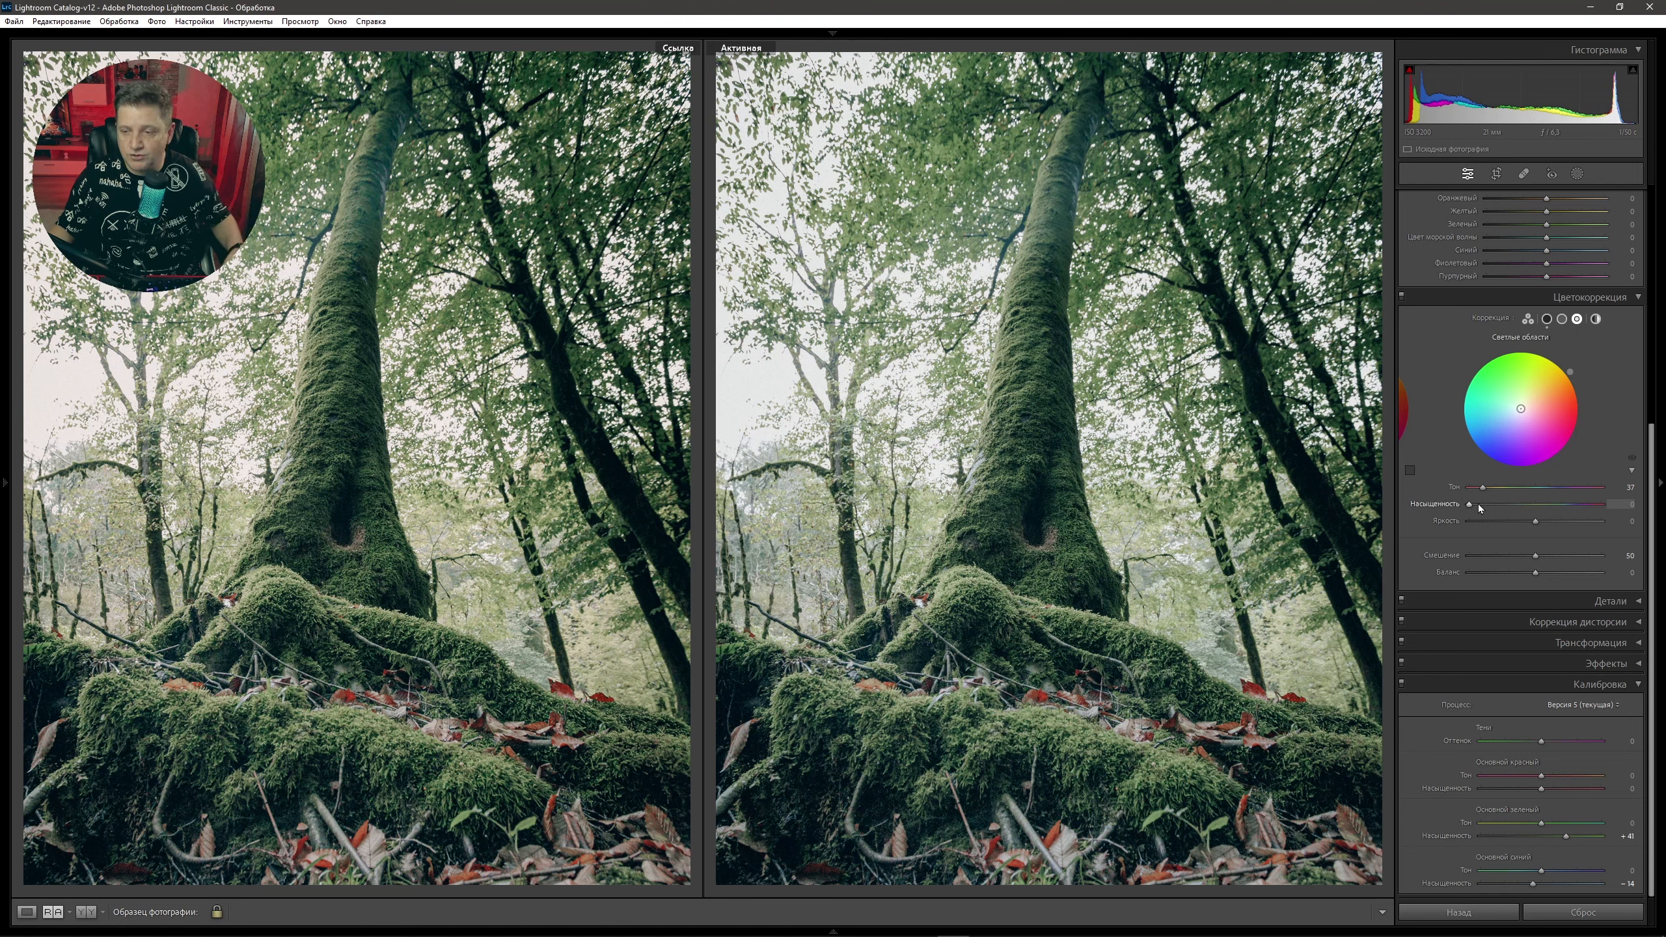
left_click_drag(1477, 504, 1633, 515)
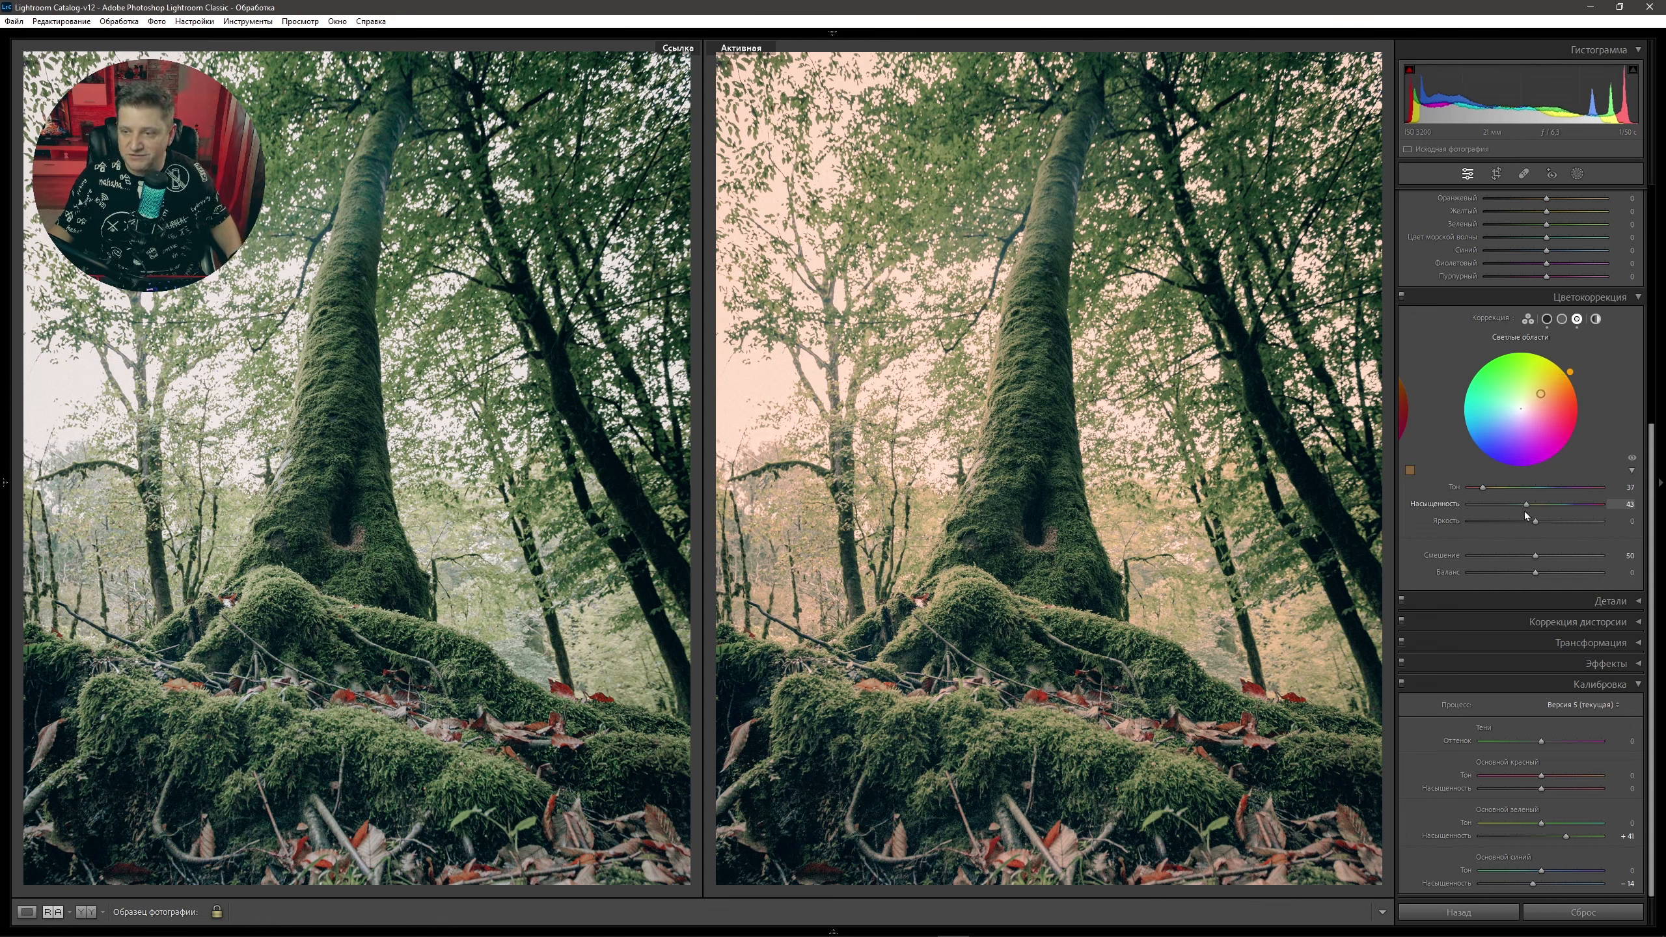
left_click_drag(1619, 517, 1482, 512)
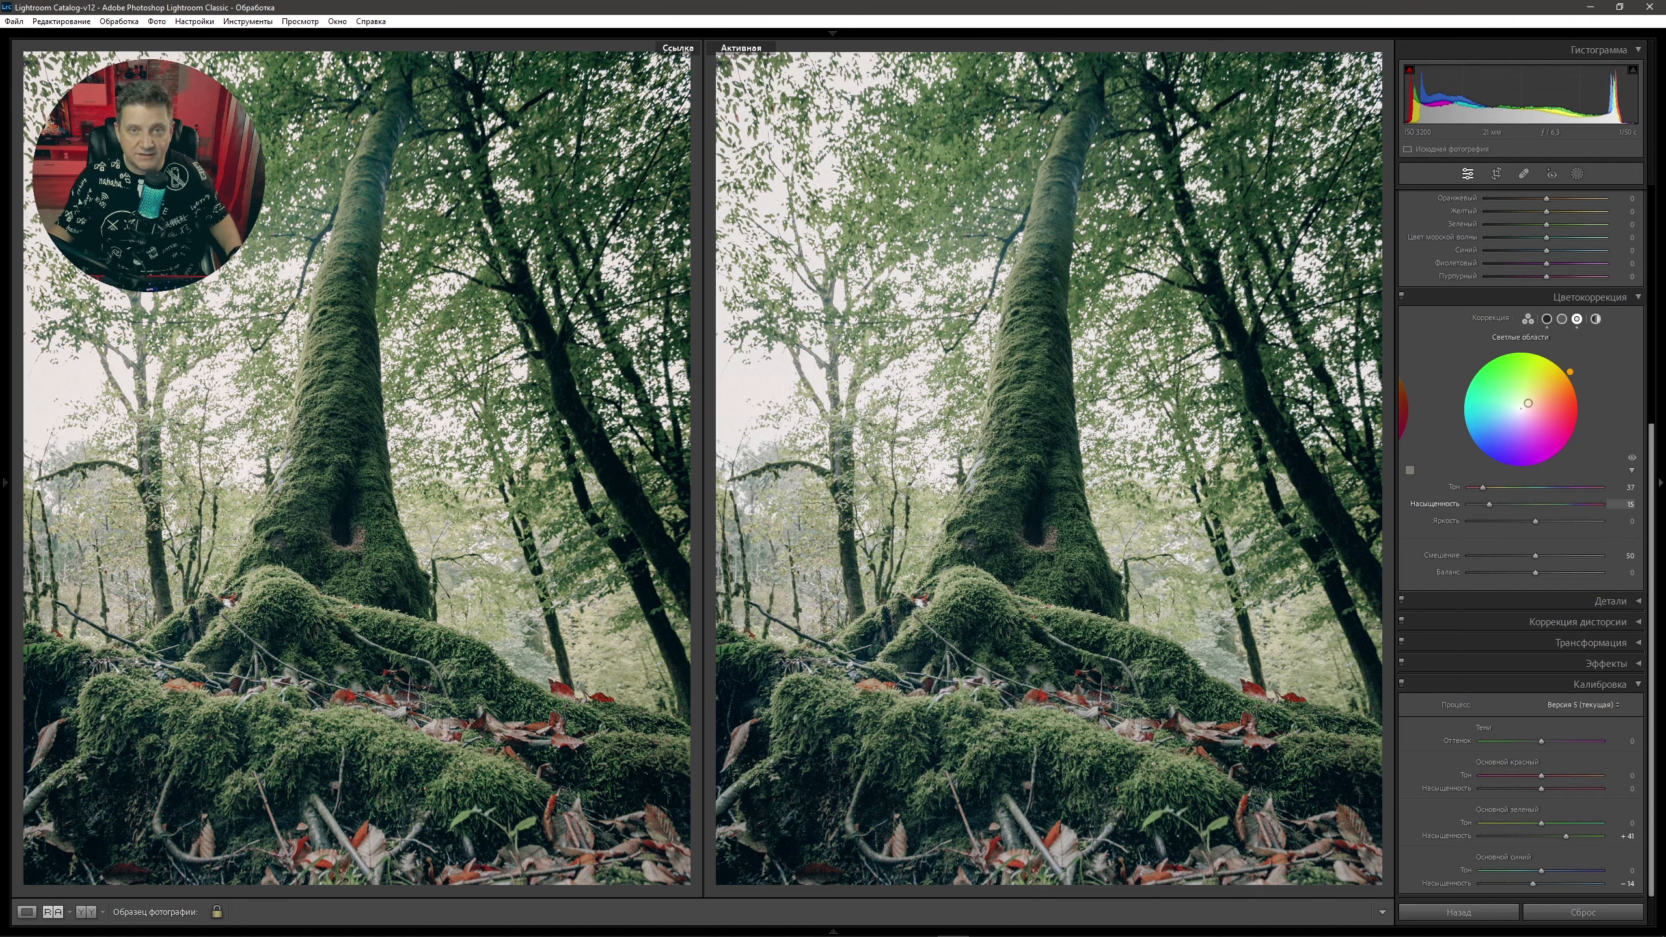
left_click(1596, 318)
scroll(1597, 321, "up", 2)
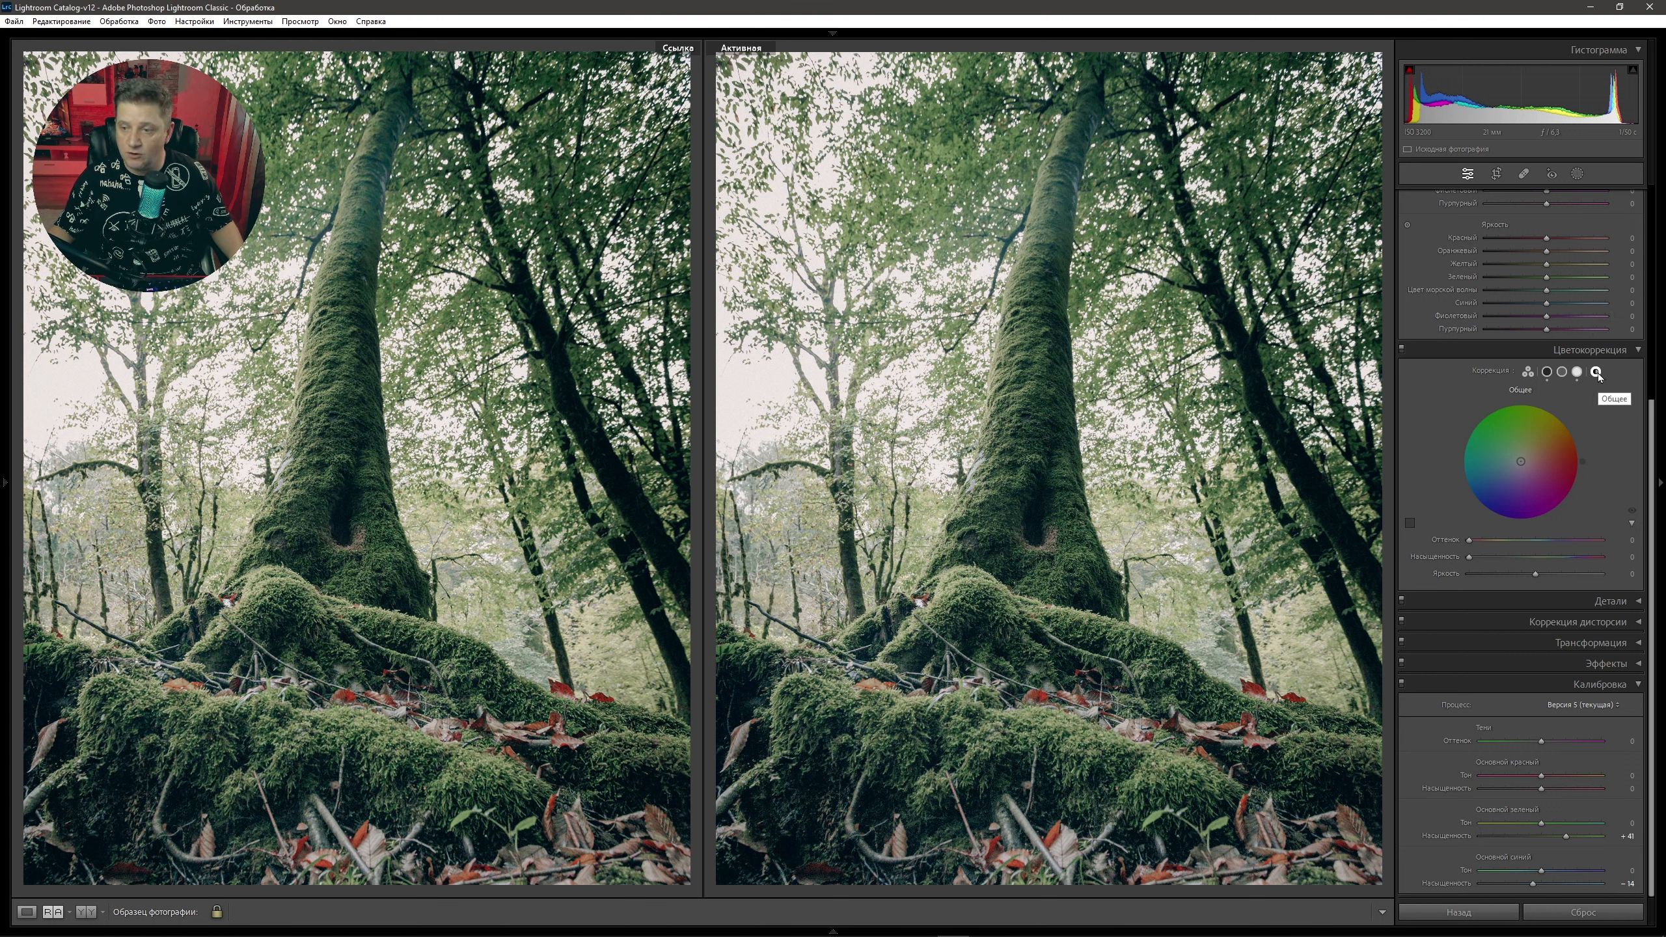
Set the global colour grading to hue 40 with saturation 3.
left_click(1620, 539)
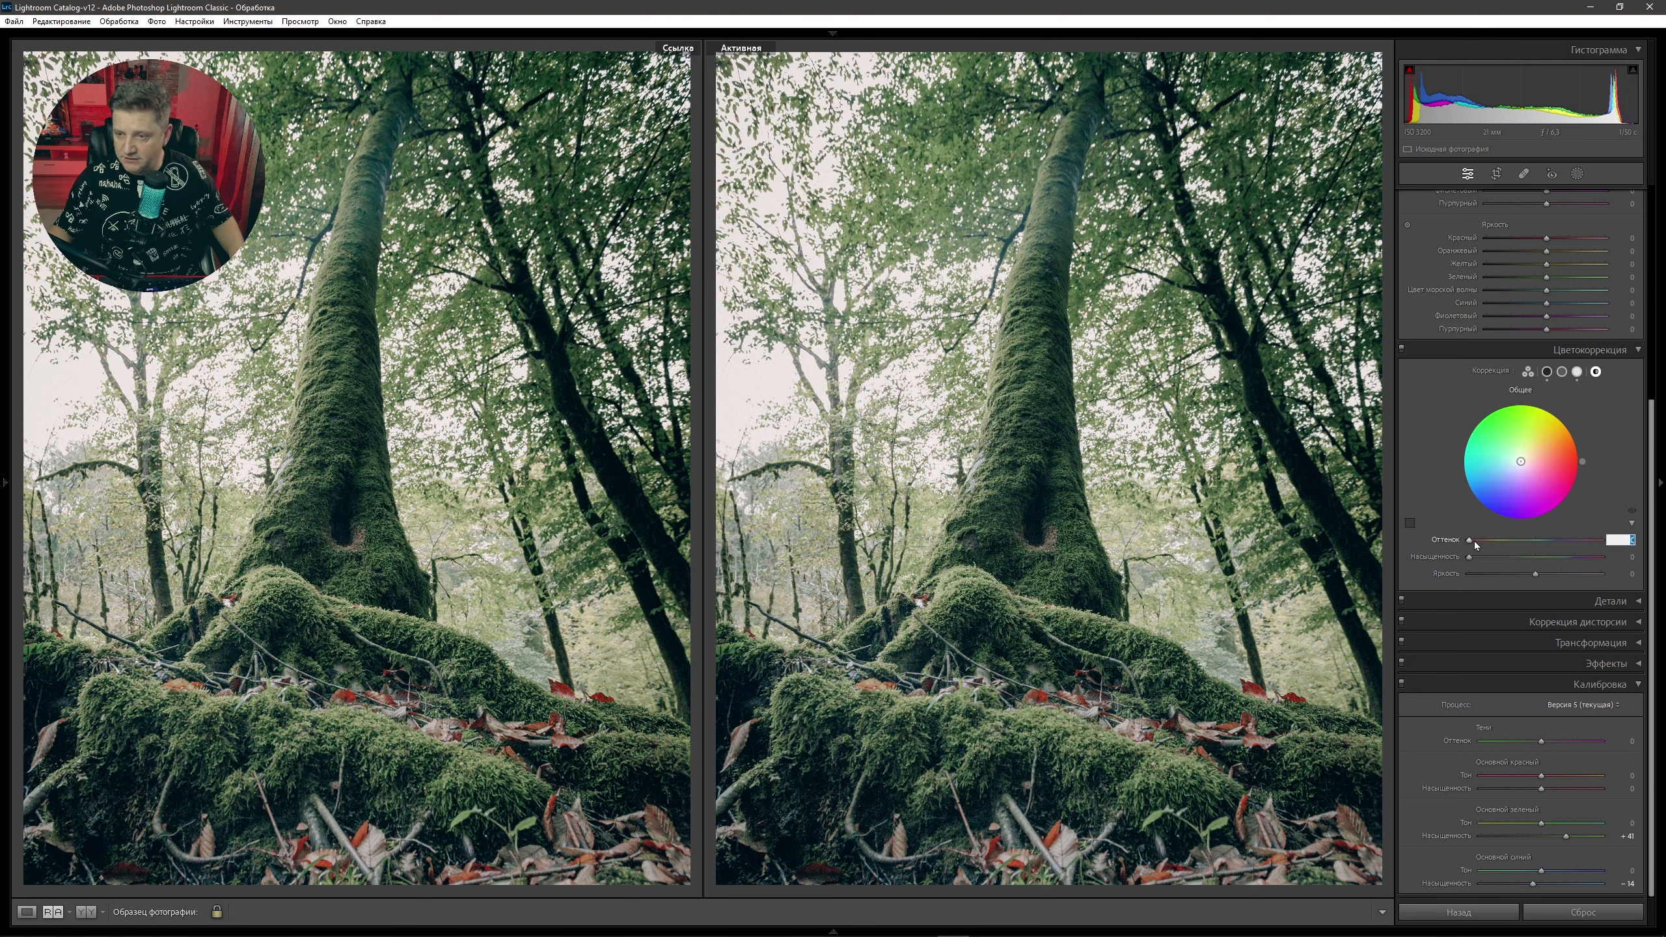
left_click_drag(1475, 545, 1488, 545)
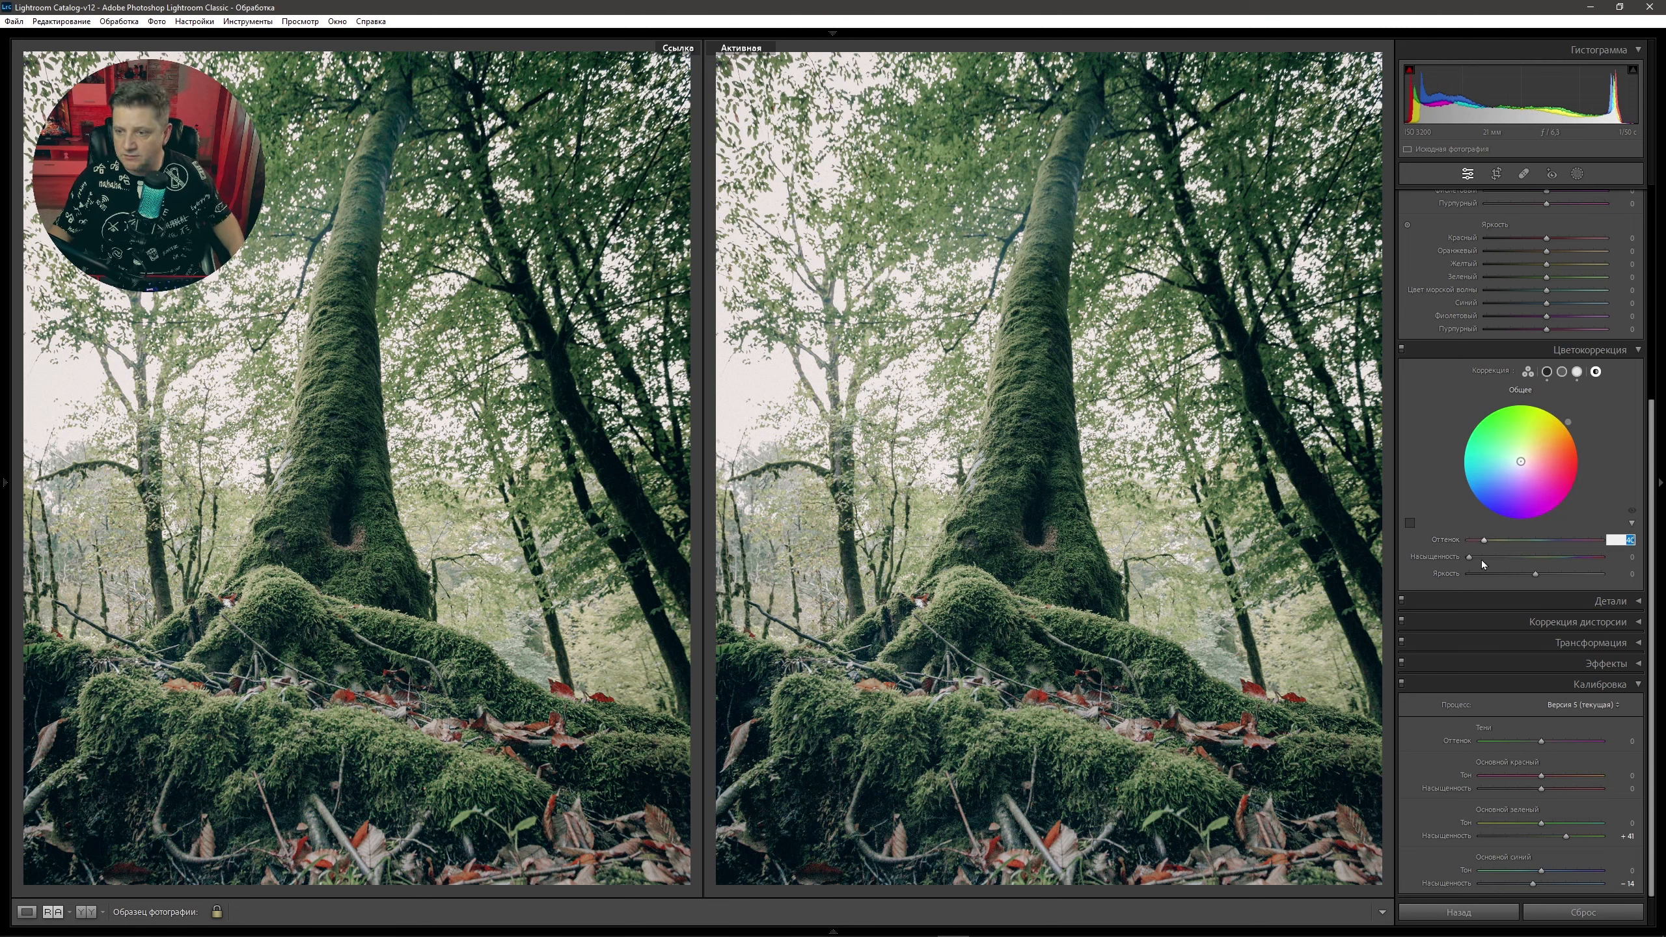
left_click_drag(1470, 557, 1474, 557)
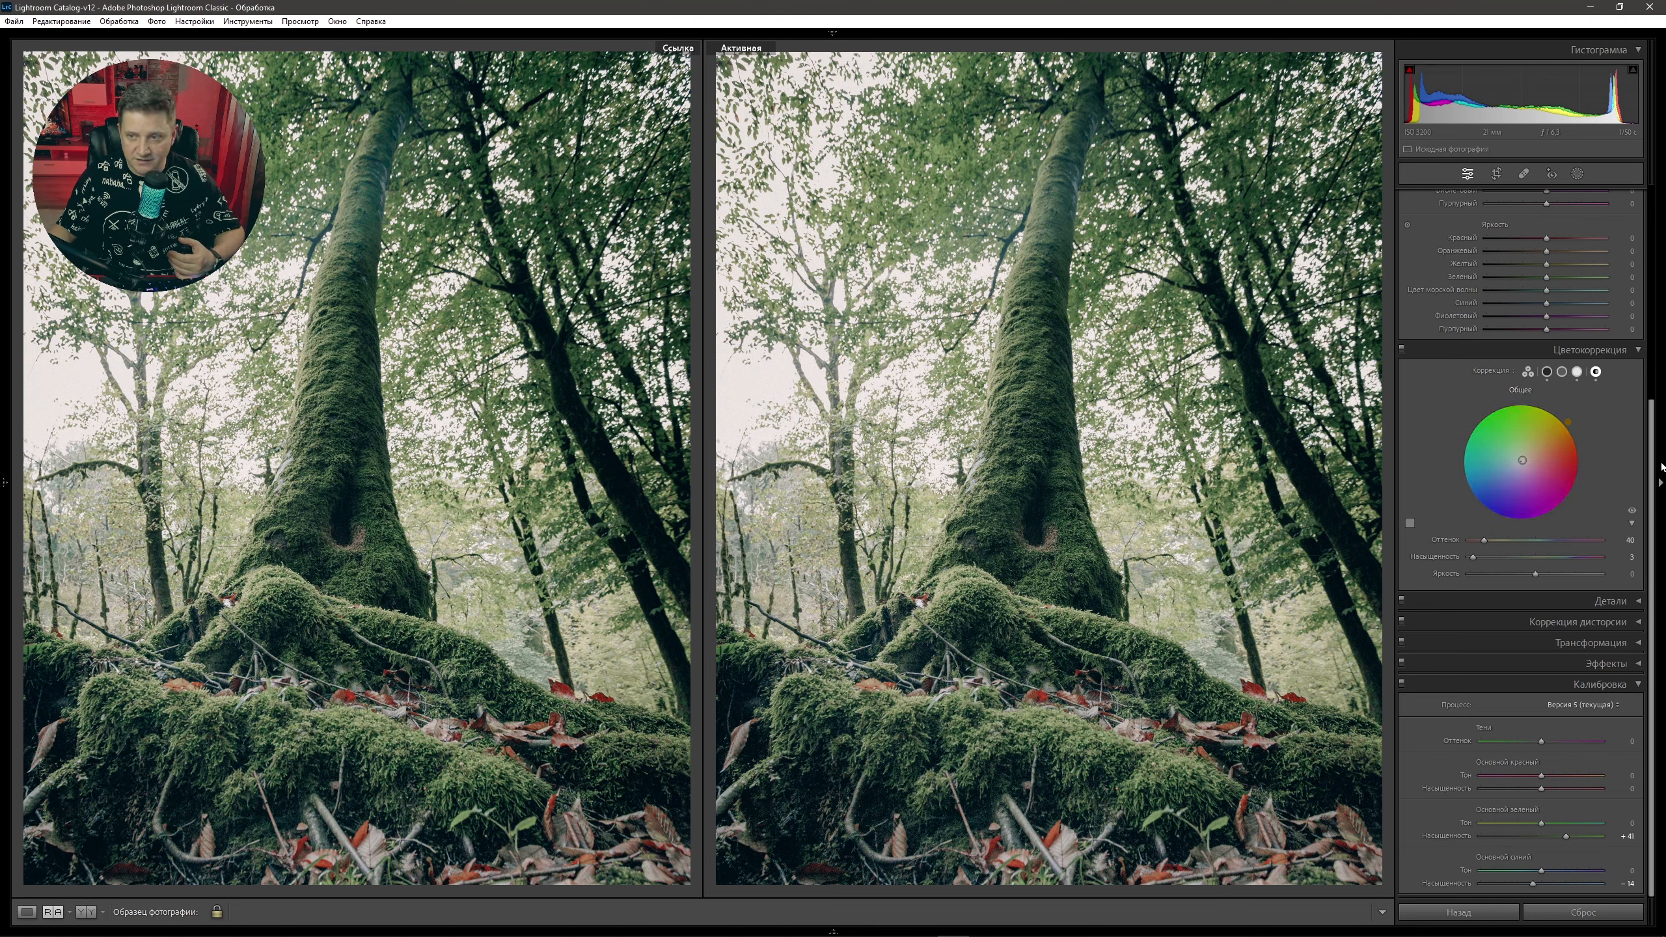
Fine-tune the HSL green hue and green saturation, then show the Presets panel.
scroll(1650, 475, "up", 5)
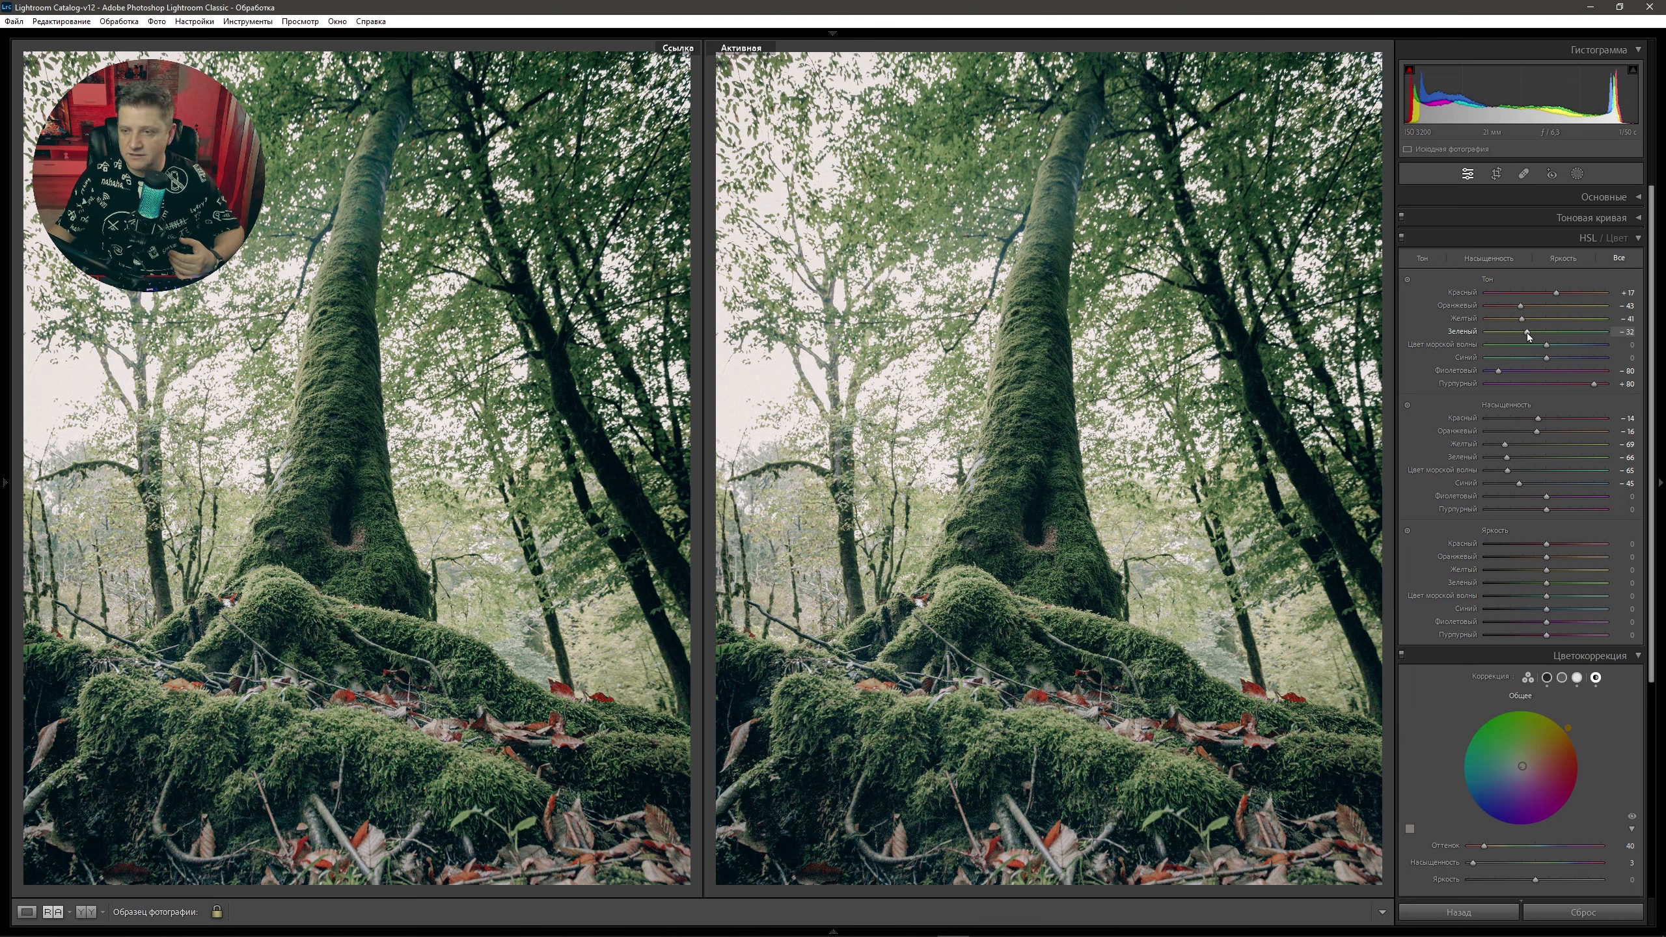
mouse_move(1528, 336)
left_mouse_down()
mouse_move(1509, 333)
mouse_move(1535, 349)
left_mouse_up()
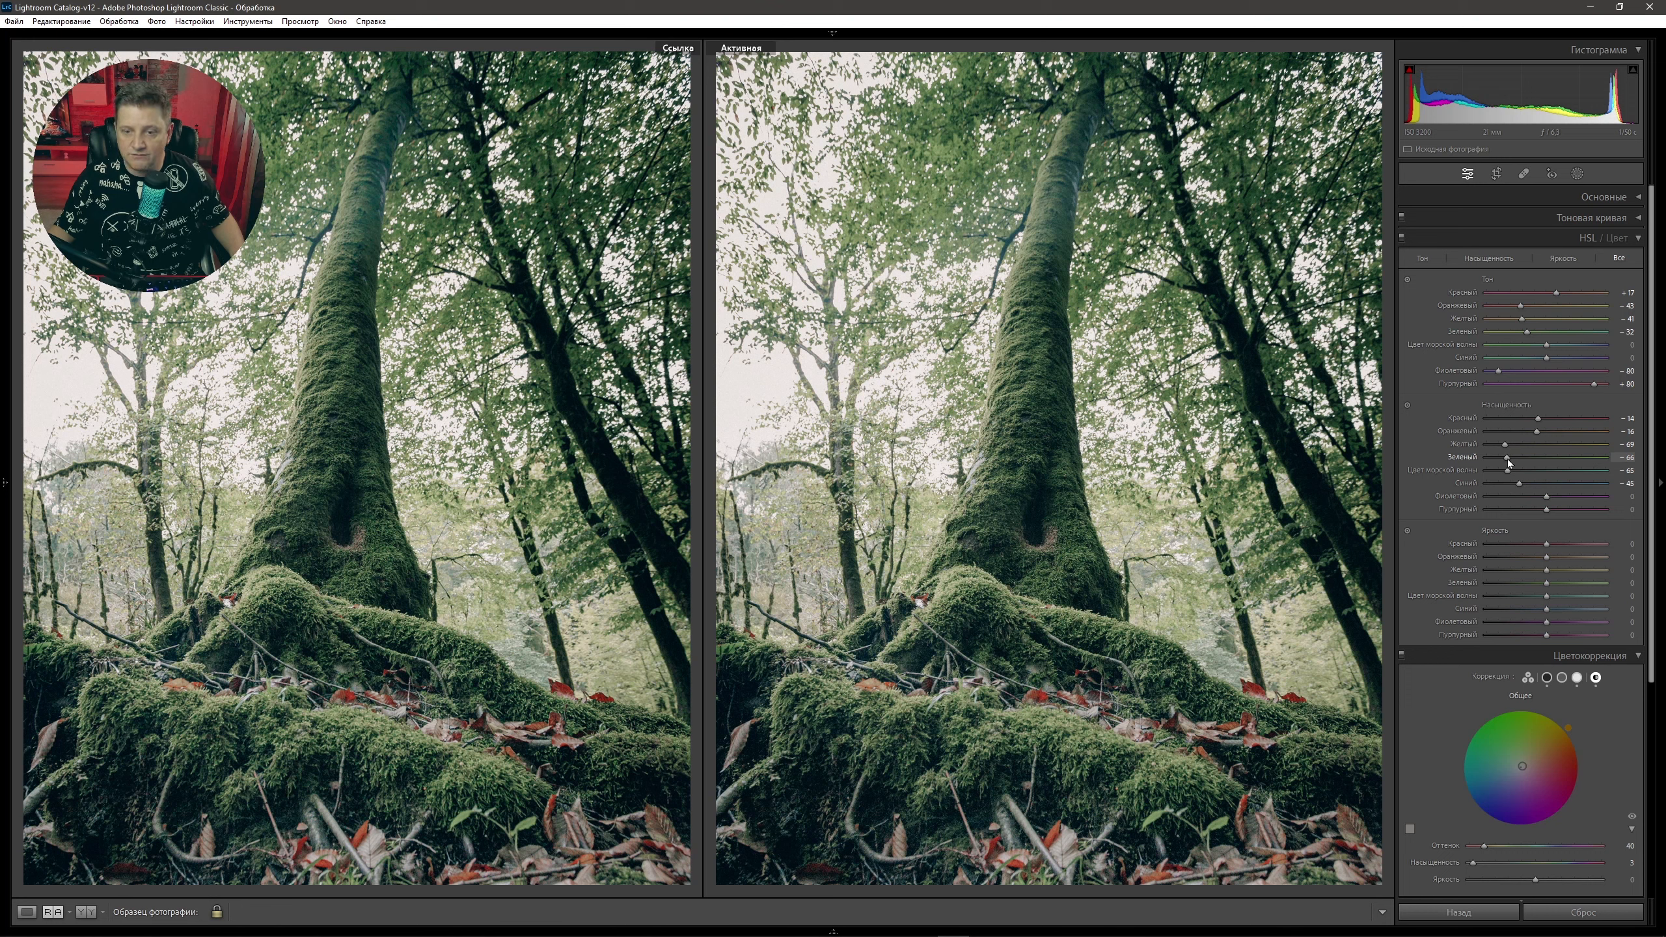
mouse_move(1507, 458)
left_mouse_down()
mouse_move(1545, 463)
mouse_move(1501, 459)
left_mouse_up()
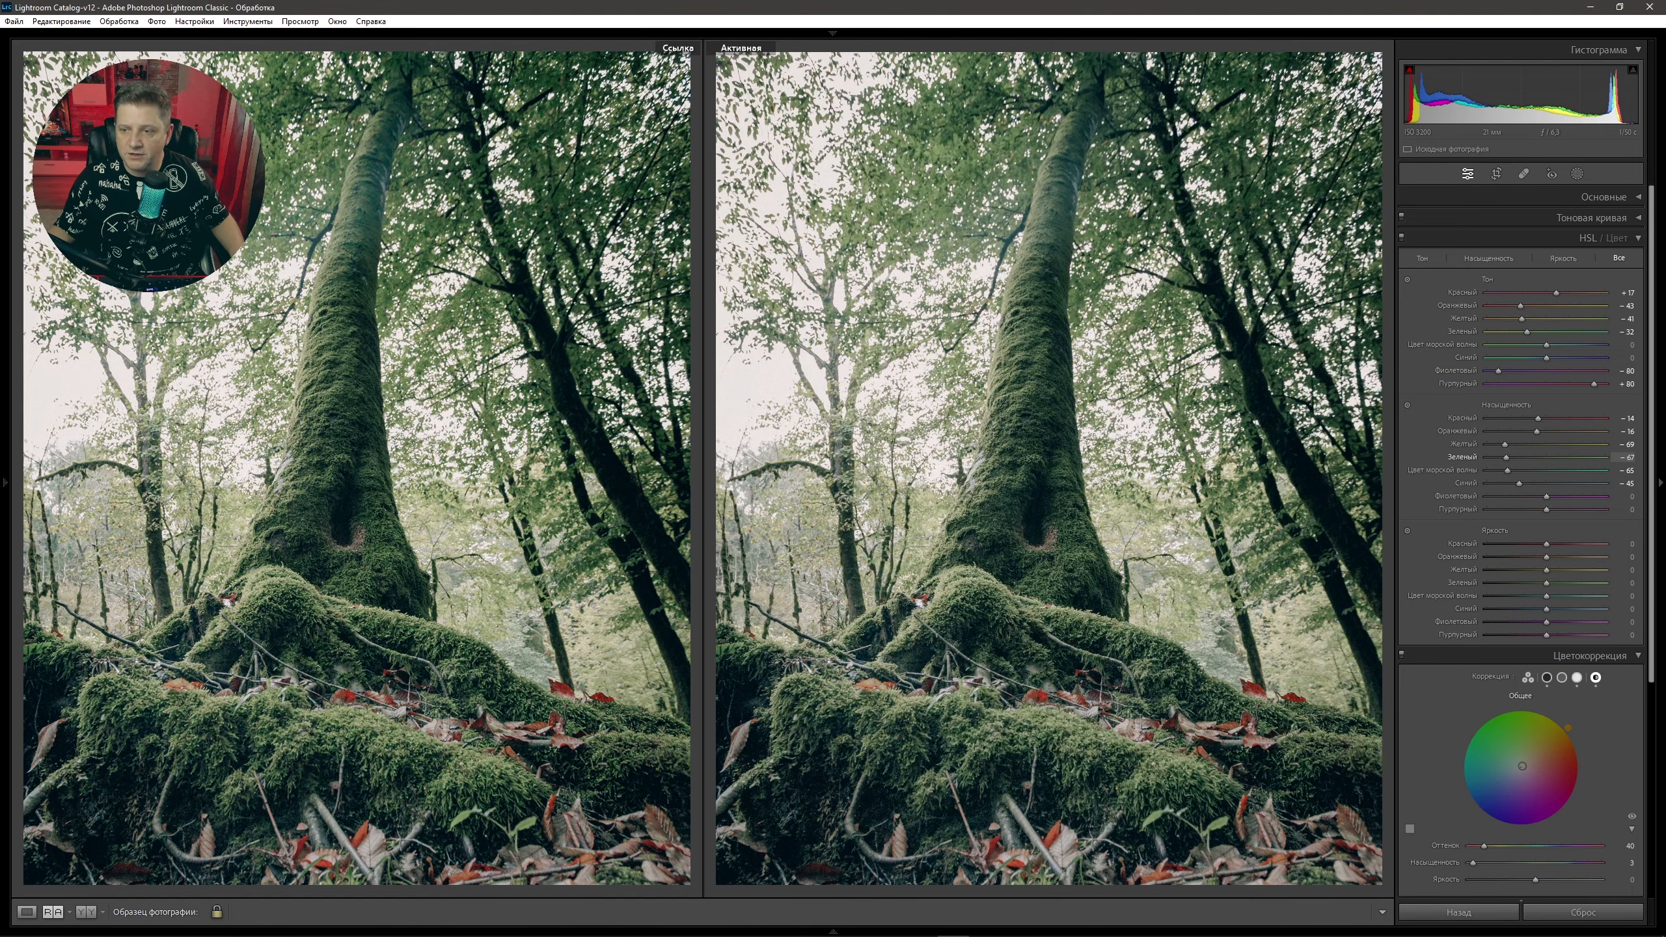
left_click(6, 483)
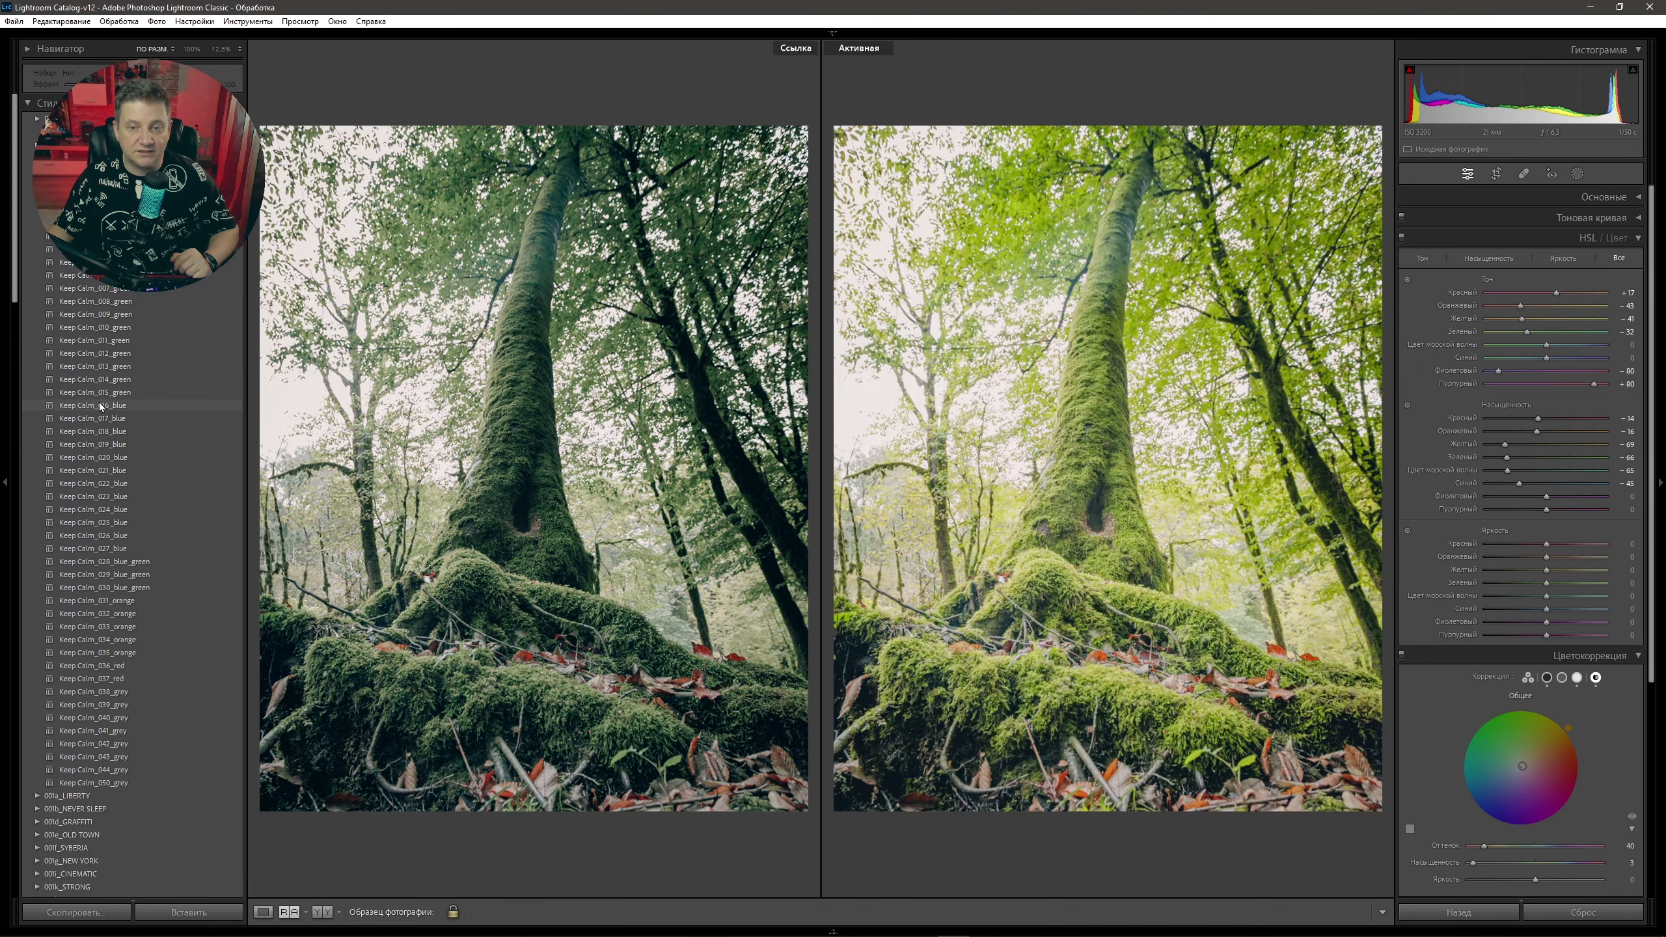
Collapse the left presets panel with F7 to give the photo more room.
key("F7")
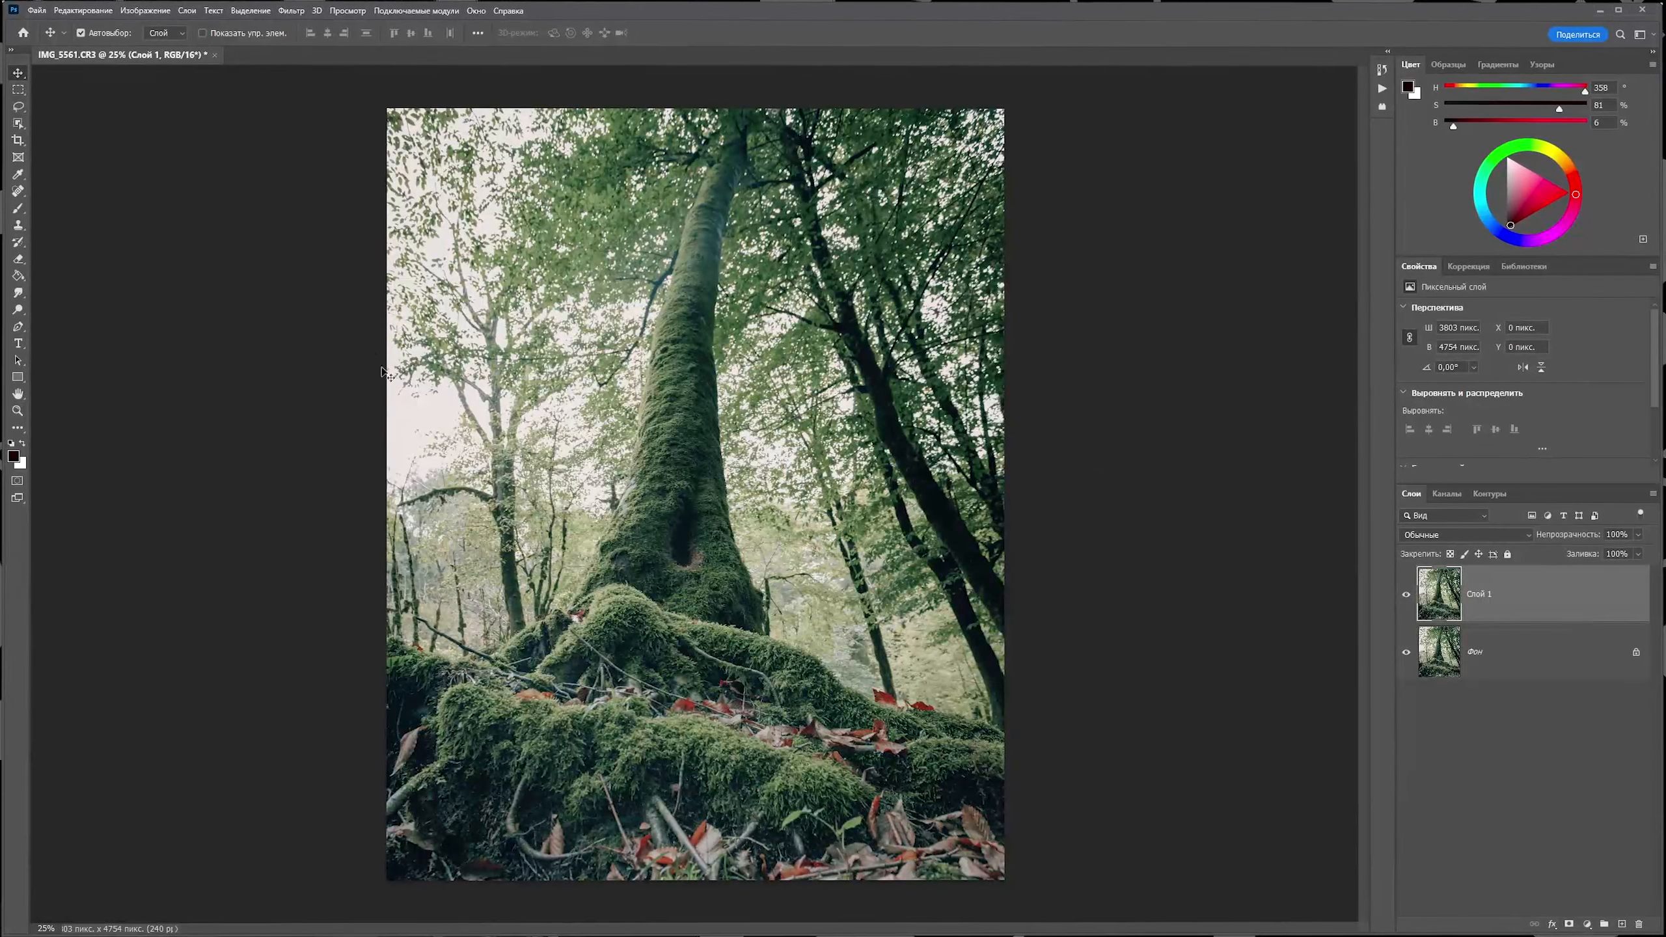
Apply Edit > Sky Replacement with a grey cloudy sky, slightly adjusting Foreground Lighting.
left_click(84, 11)
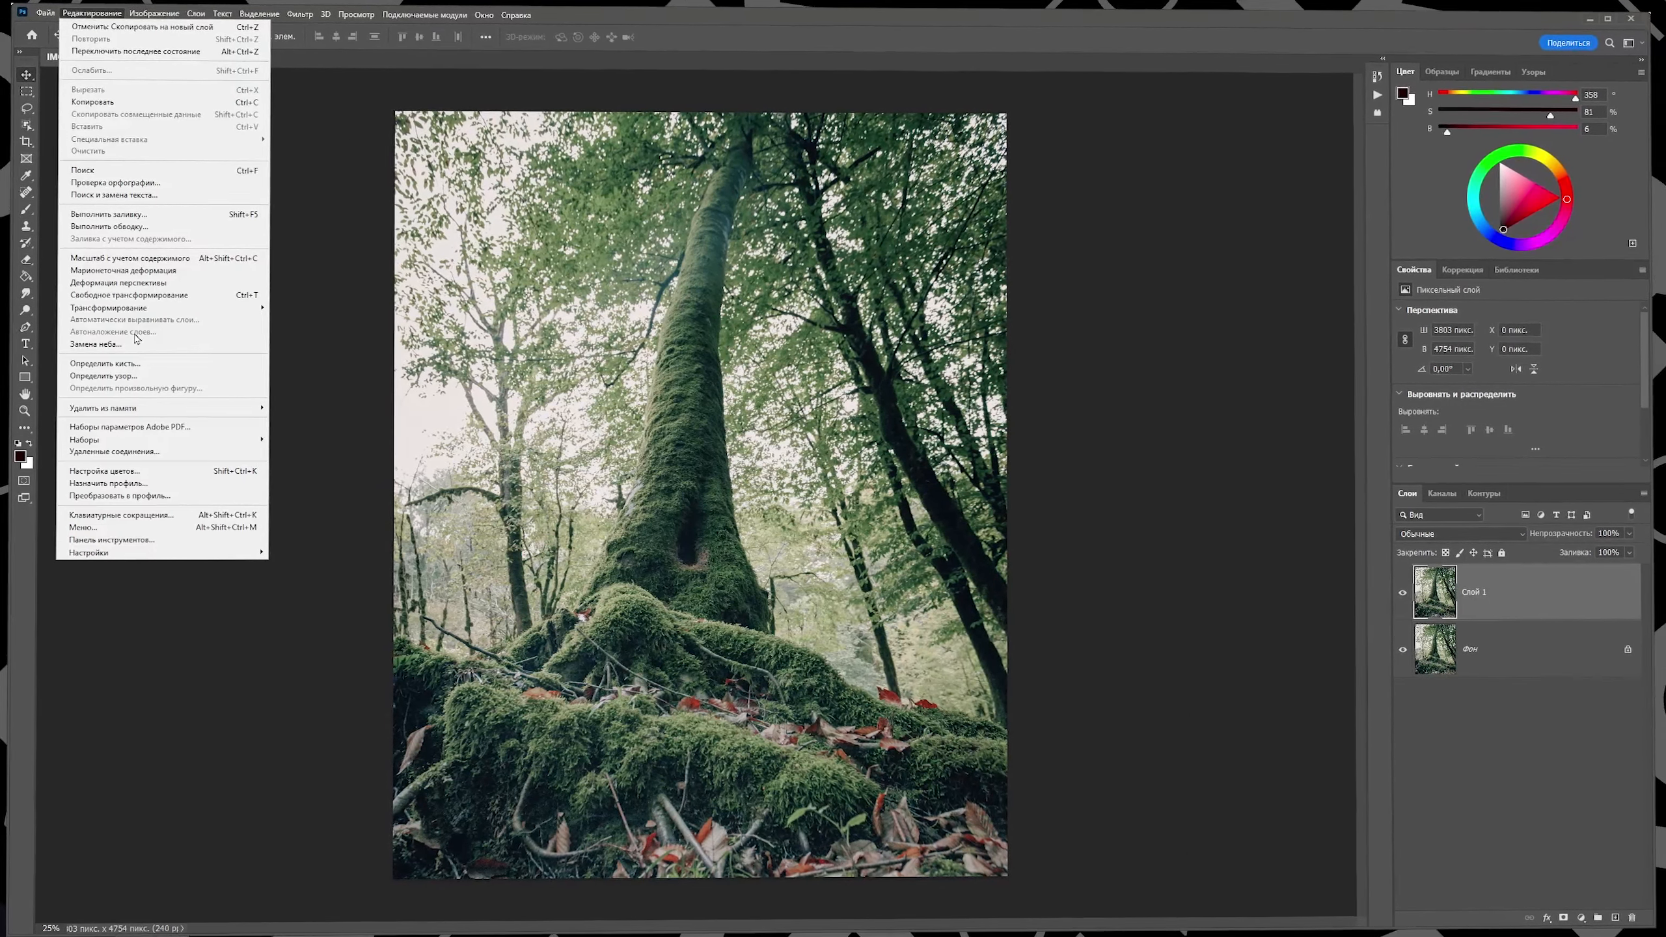
left_click(136, 342)
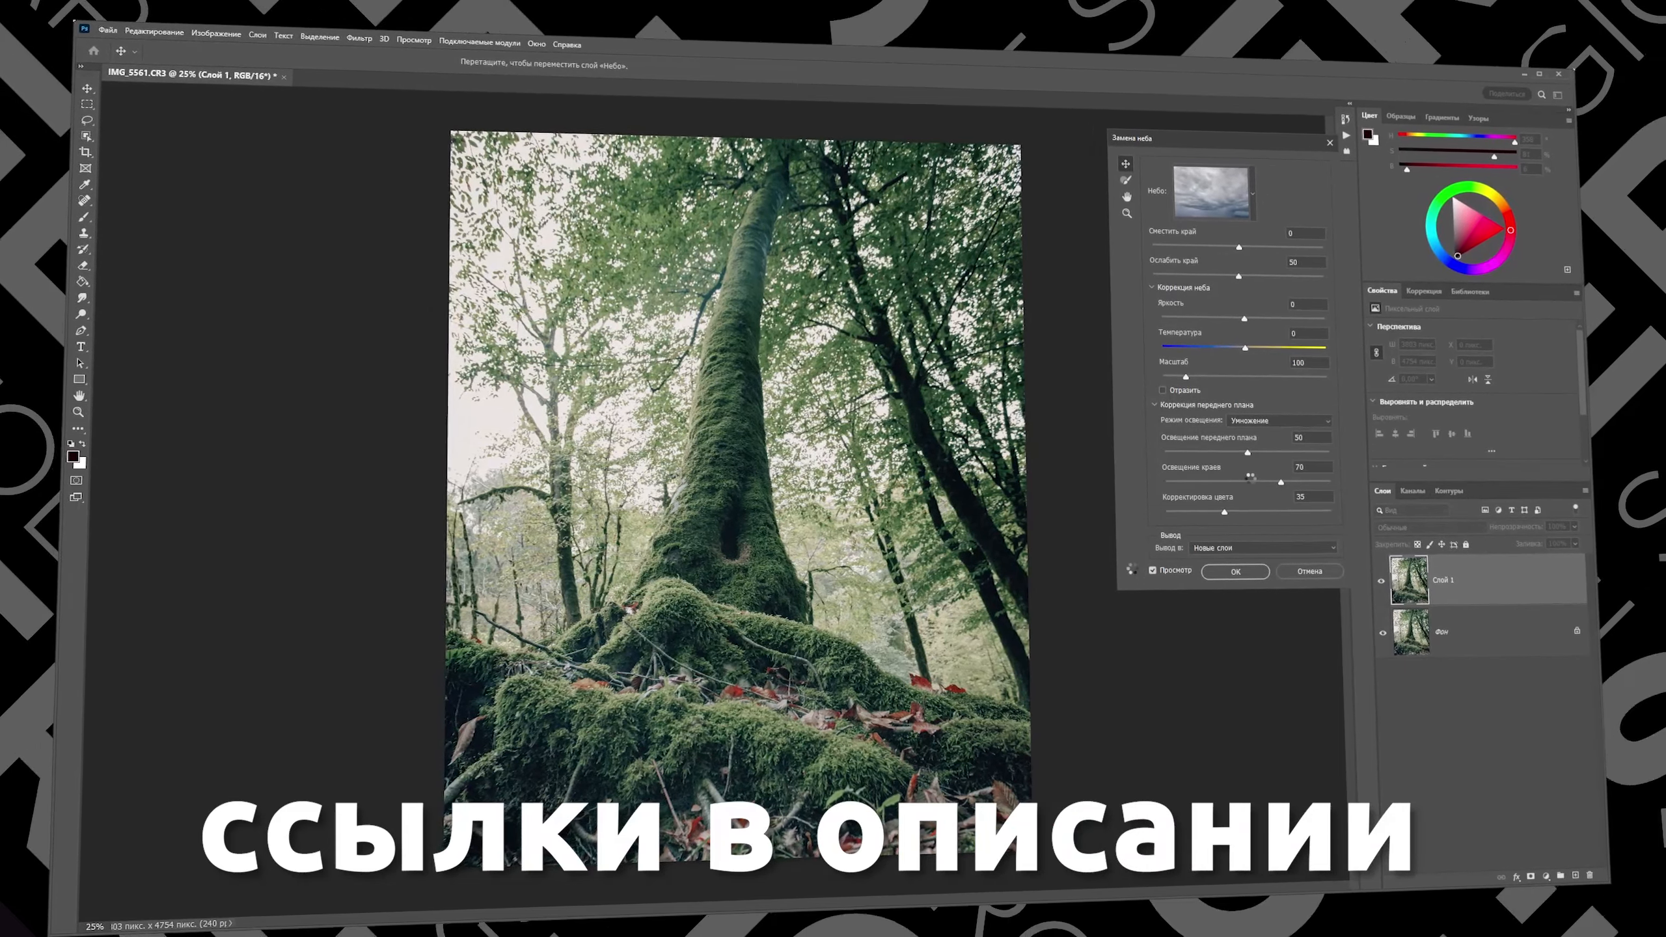
mouse_move(1247, 453)
left_mouse_down()
mouse_move(1275, 454)
mouse_move(1180, 455)
mouse_move(1243, 460)
left_mouse_up()
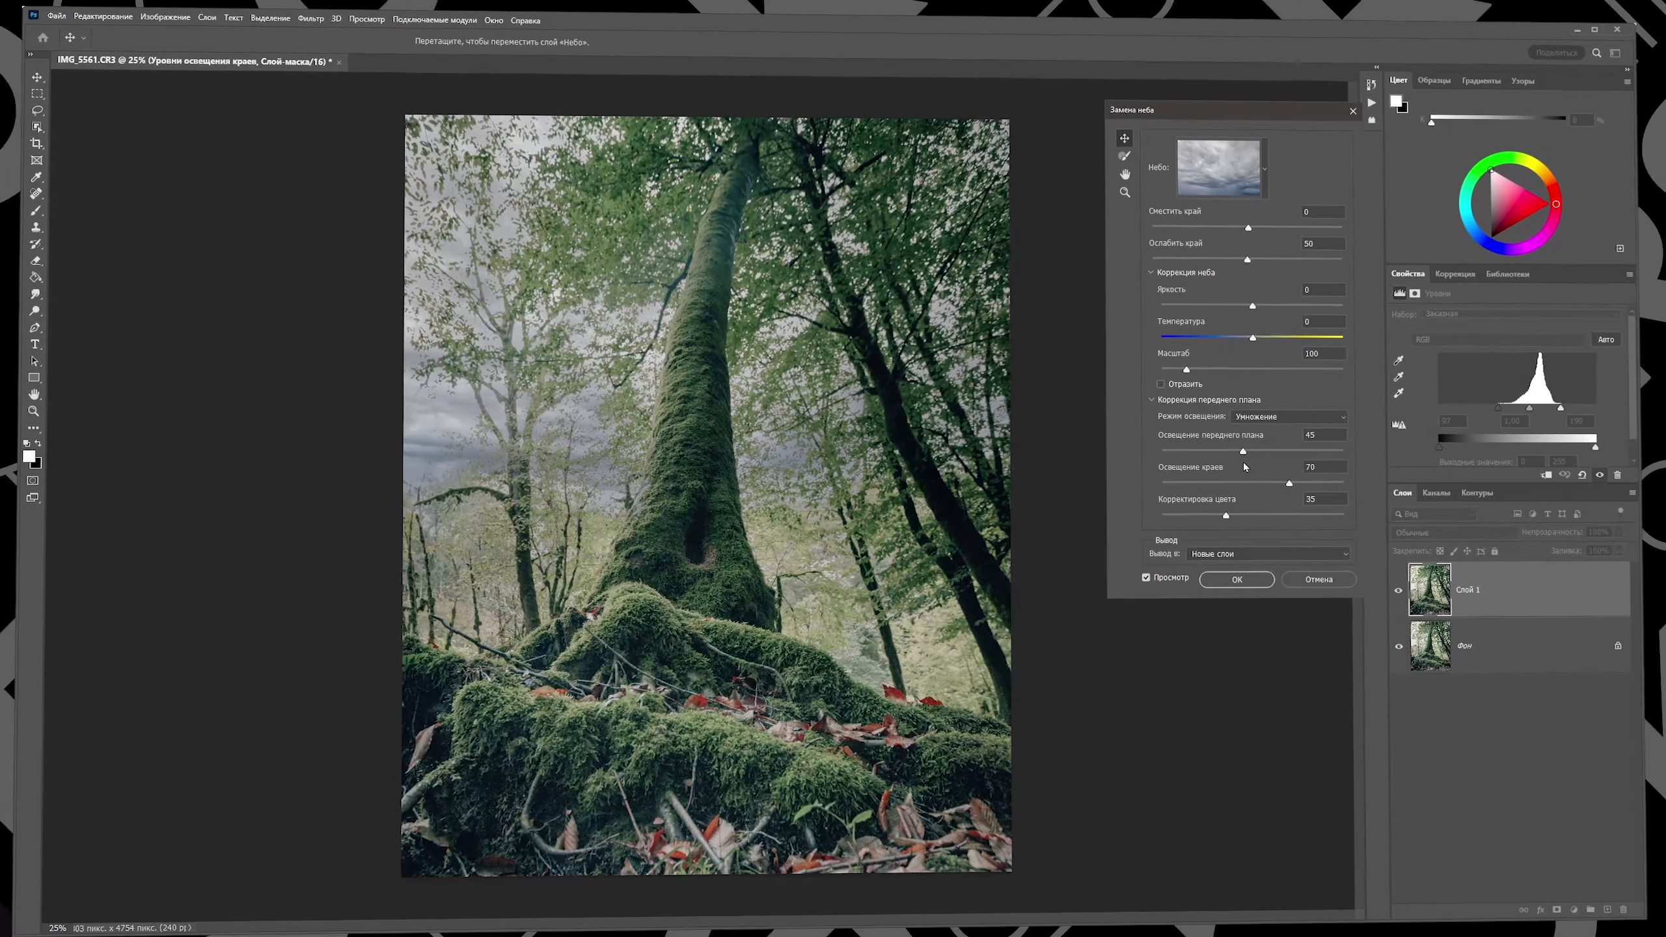
left_click(1246, 580)
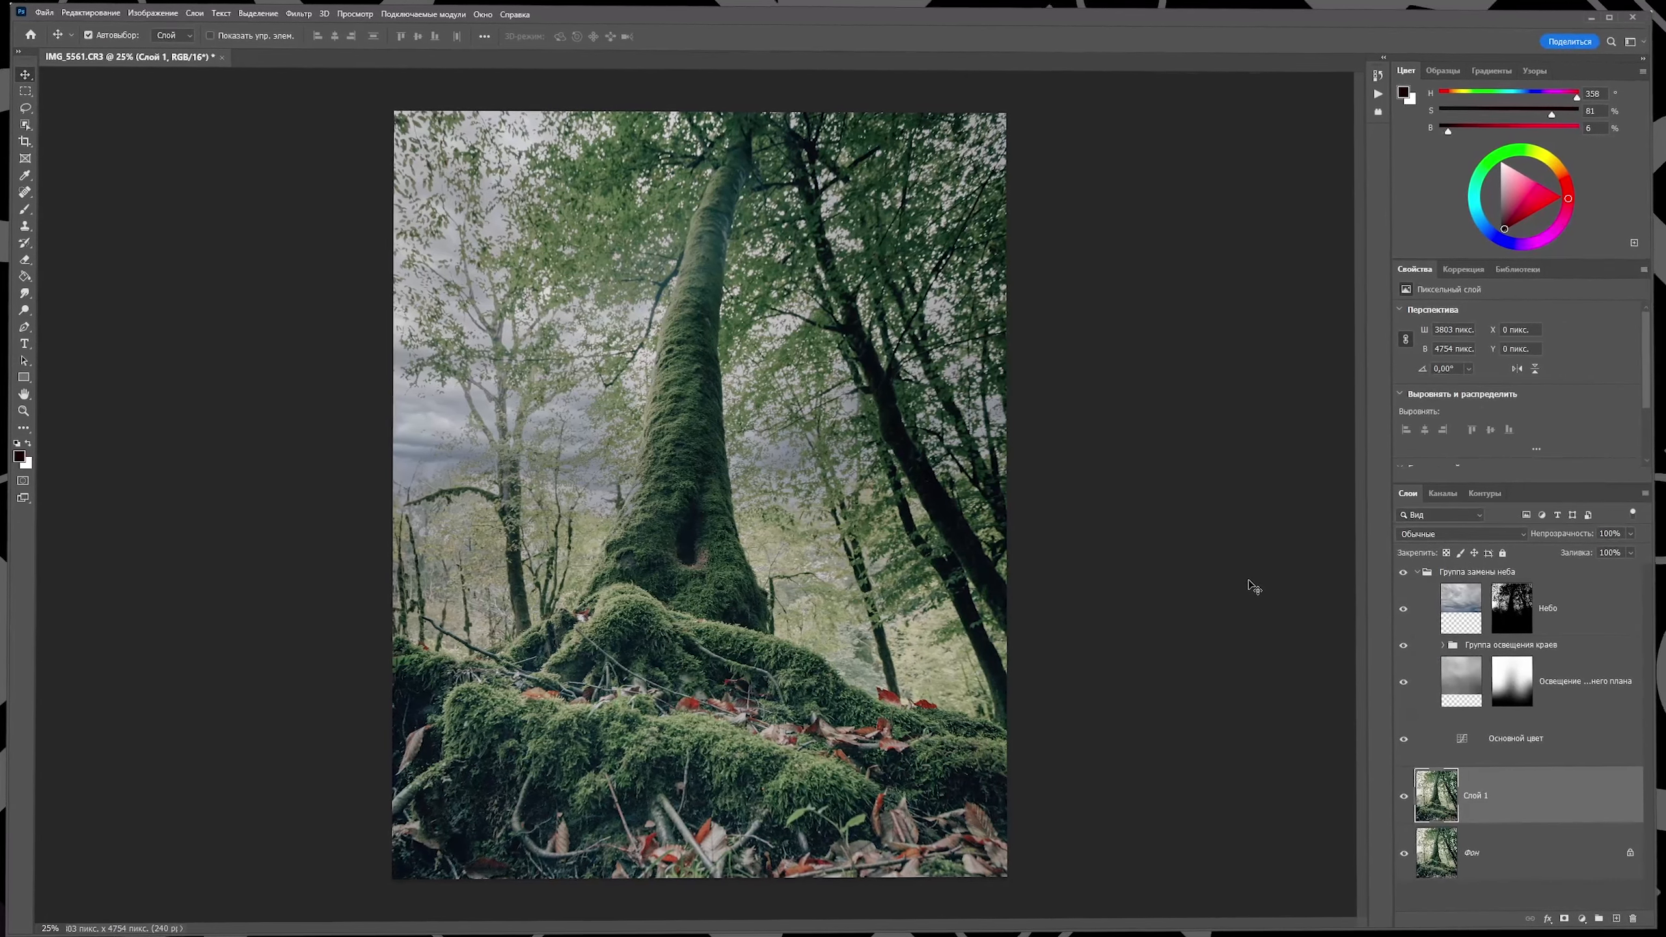